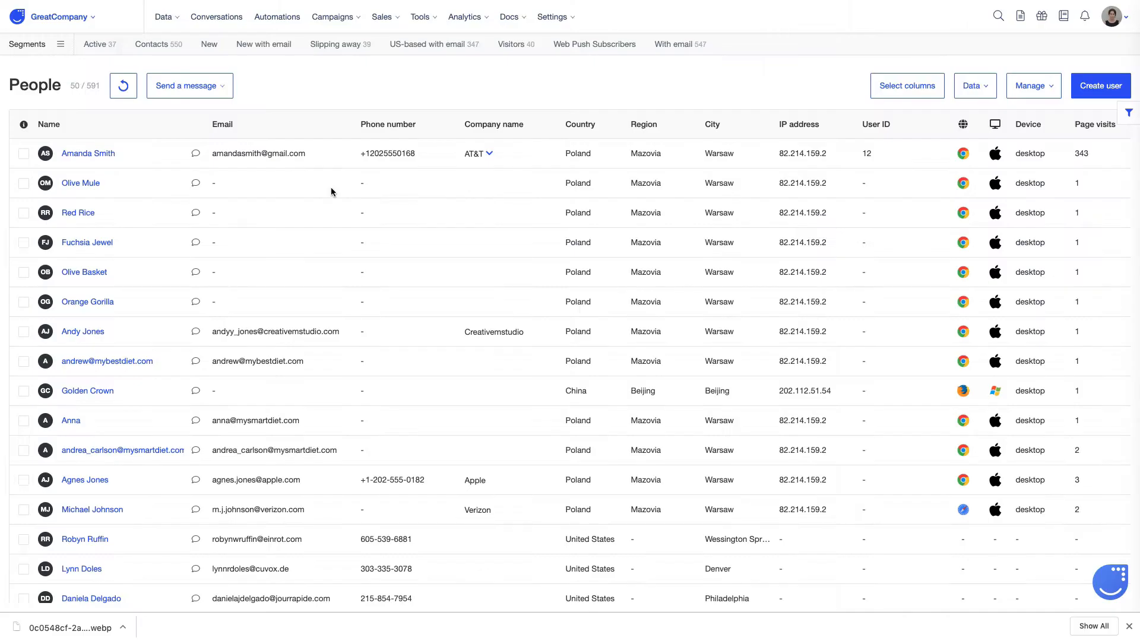
Open the Advanced autoresponder automation and load the Simple autoresponder template into it by searching the templates for "autoresponder".
left_click(276, 26)
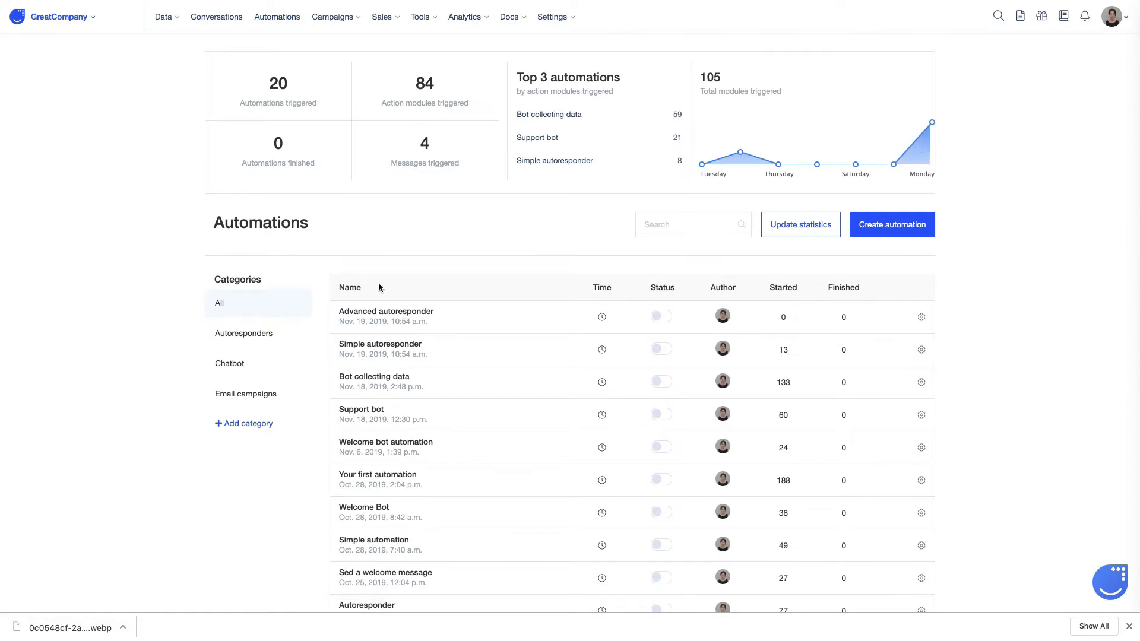
left_click(389, 311)
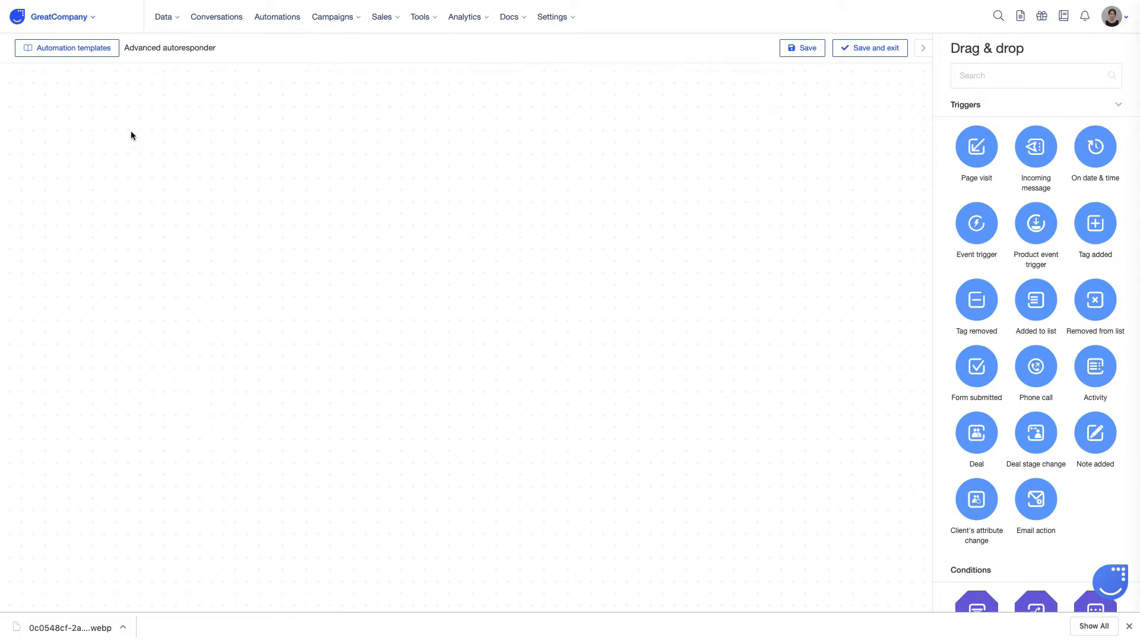
left_click(89, 57)
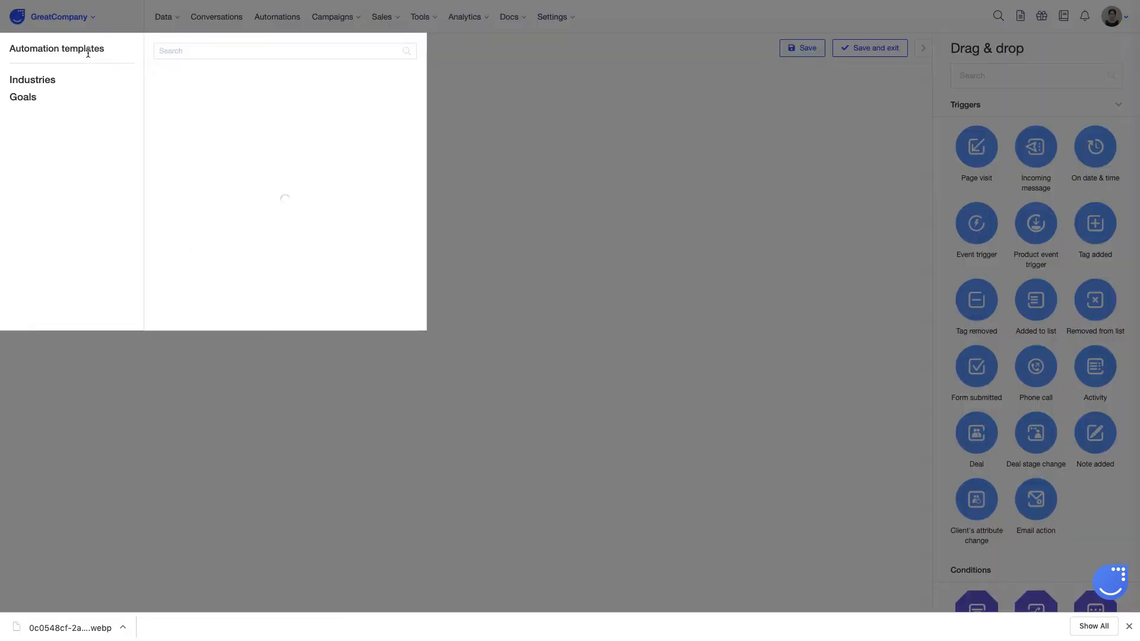
left_click(202, 53)
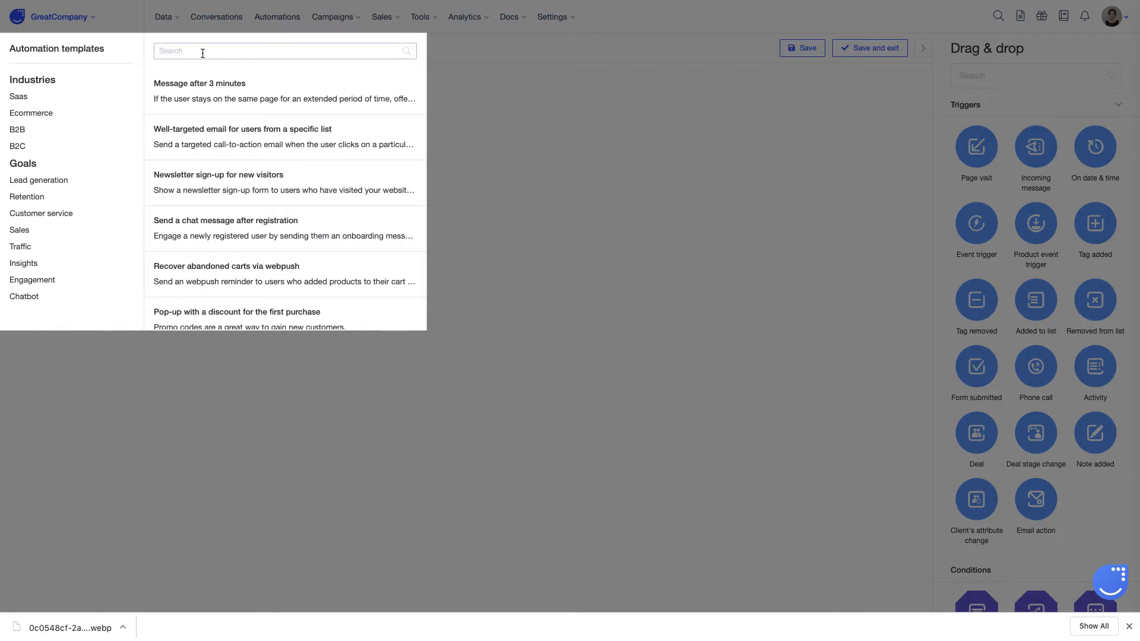
type("autoresponder")
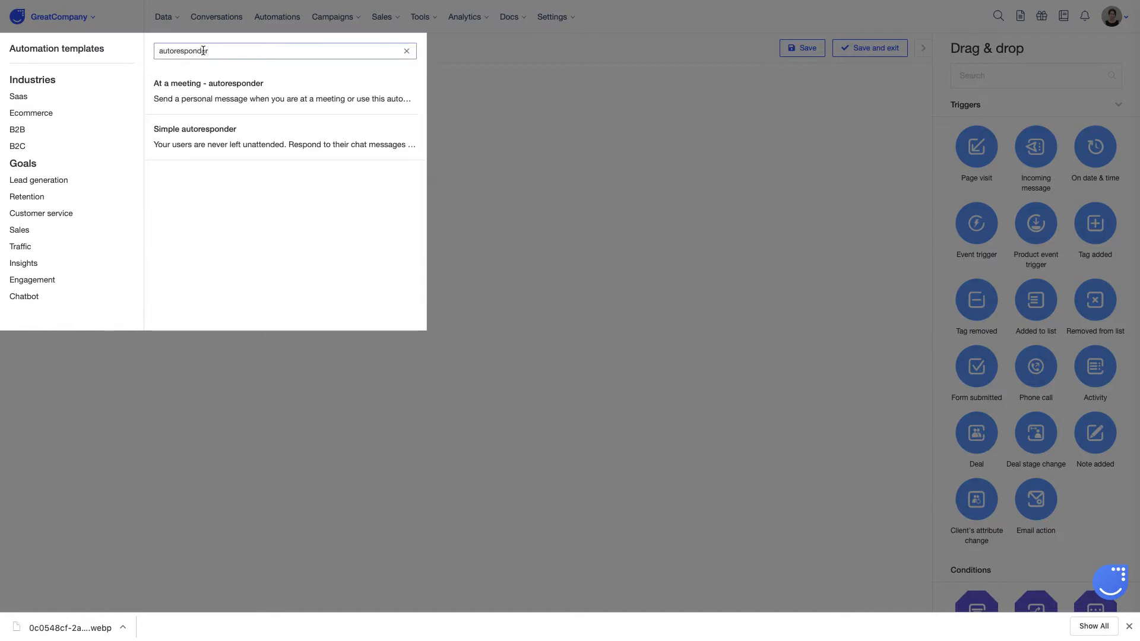
left_click(196, 142)
left_click(364, 308)
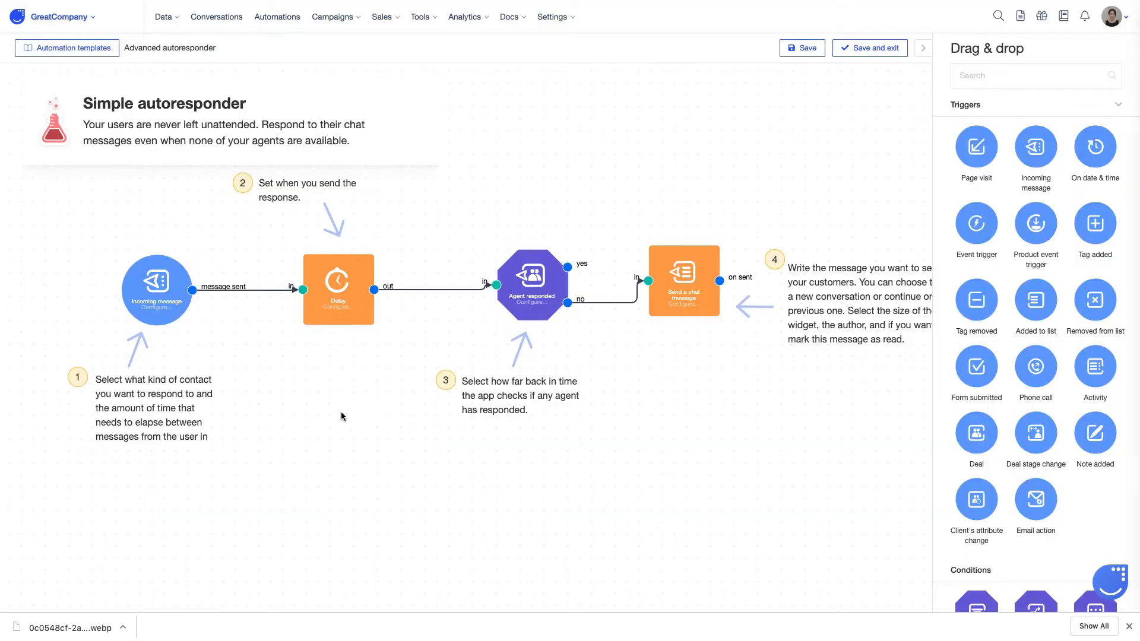
mouse_move(369, 314)
Configure the Incoming message trigger with message type Chat and a time since the previous message of 180, and save it.
left_click(154, 301)
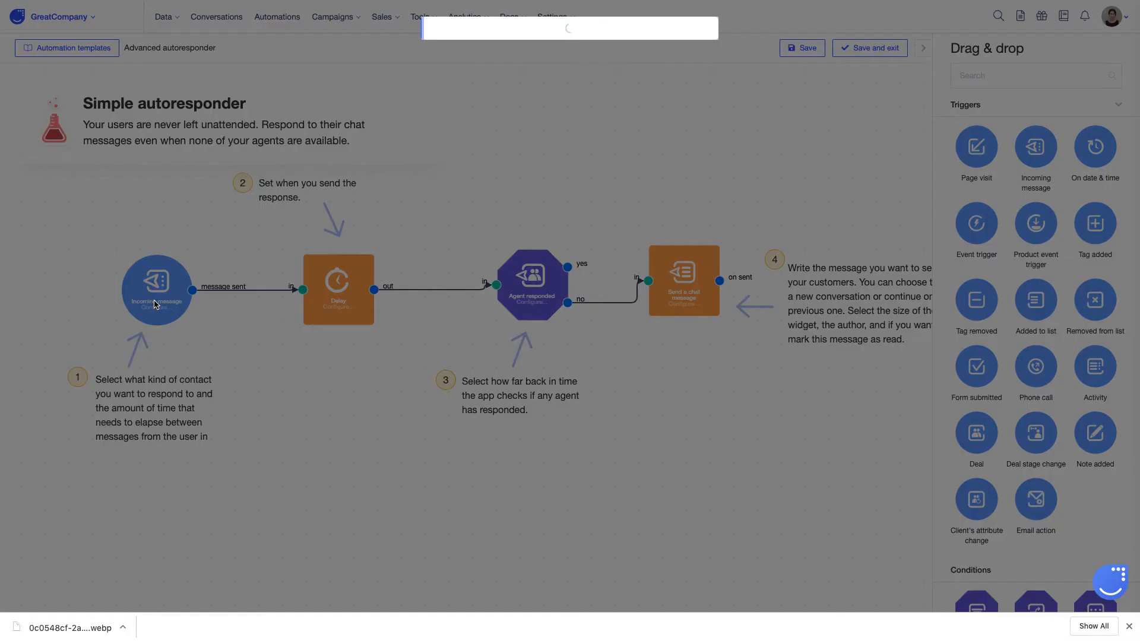
left_click(524, 87)
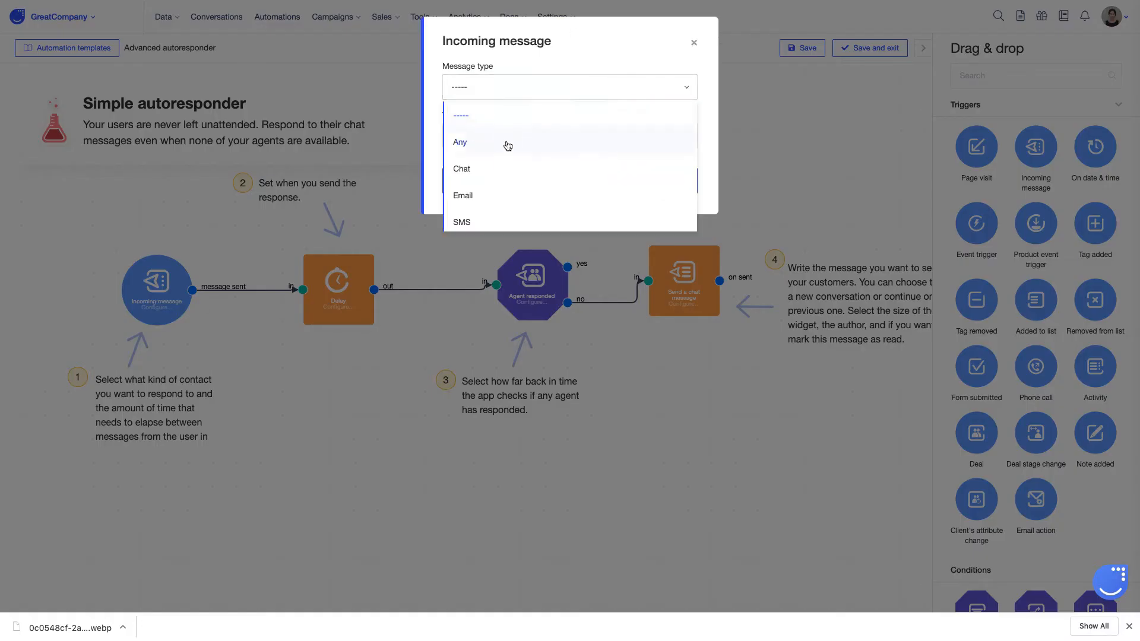
left_click(500, 168)
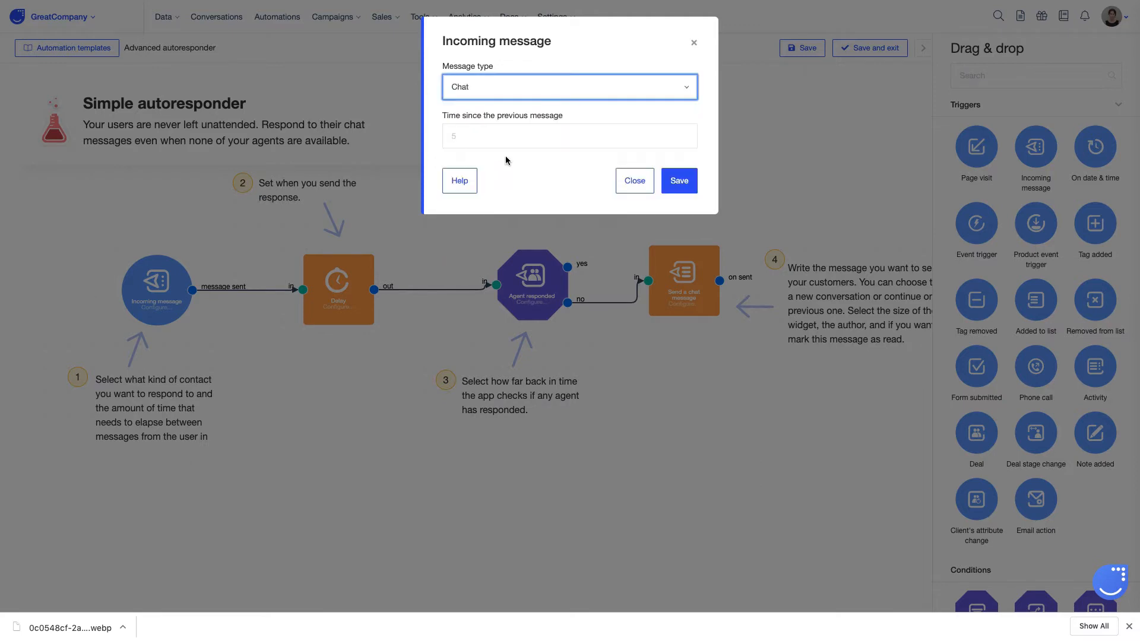
left_click(635, 112)
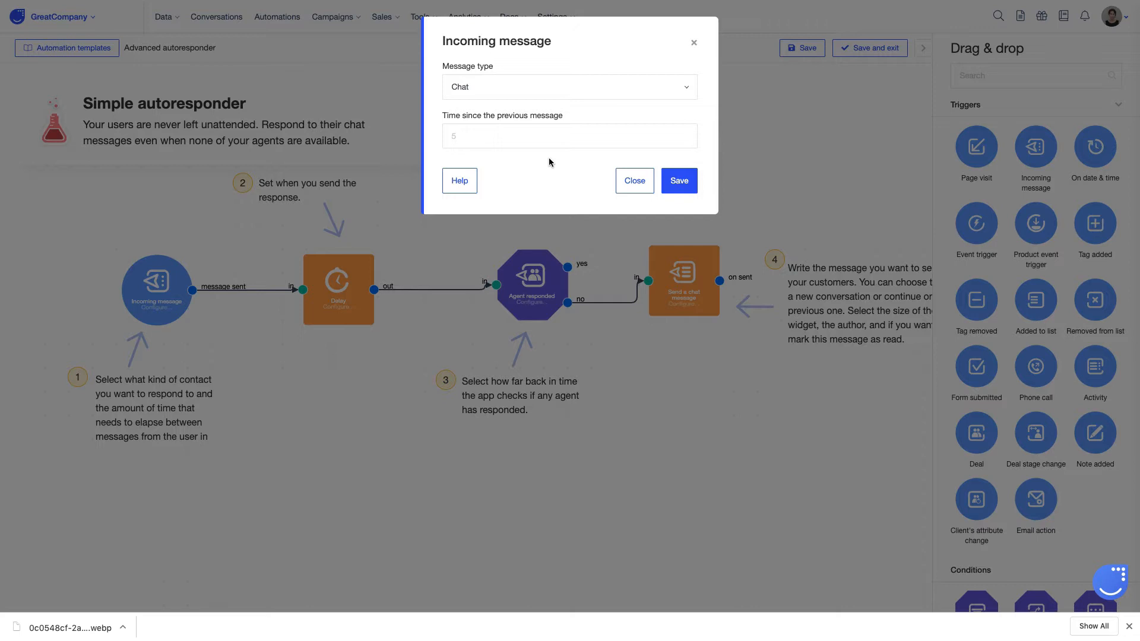
left_click(519, 139)
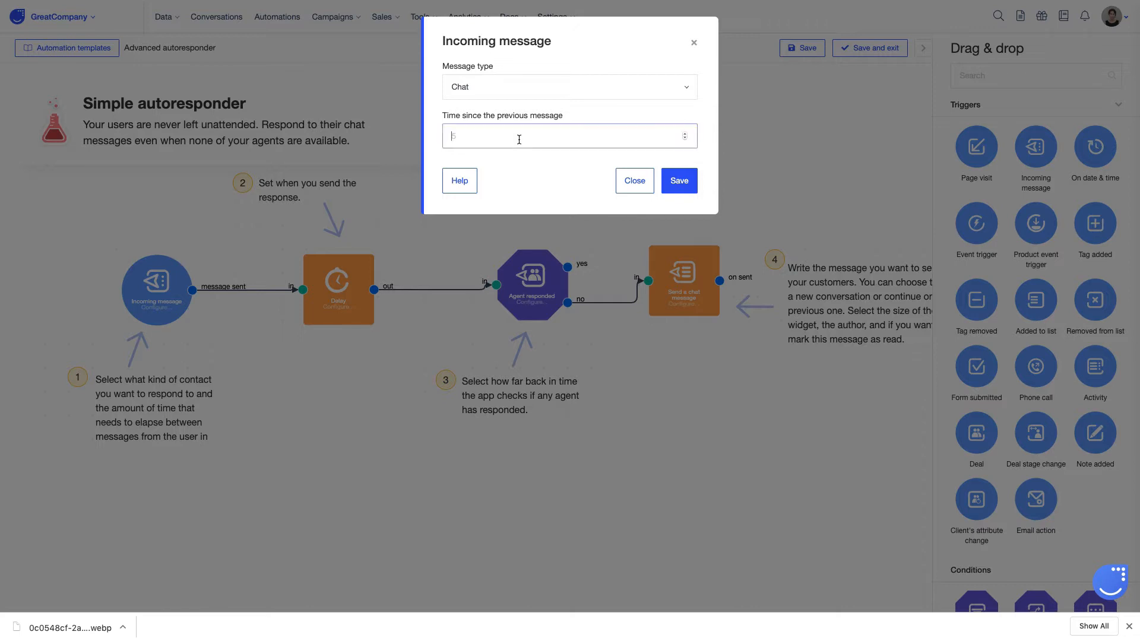
type("180")
left_click(680, 181)
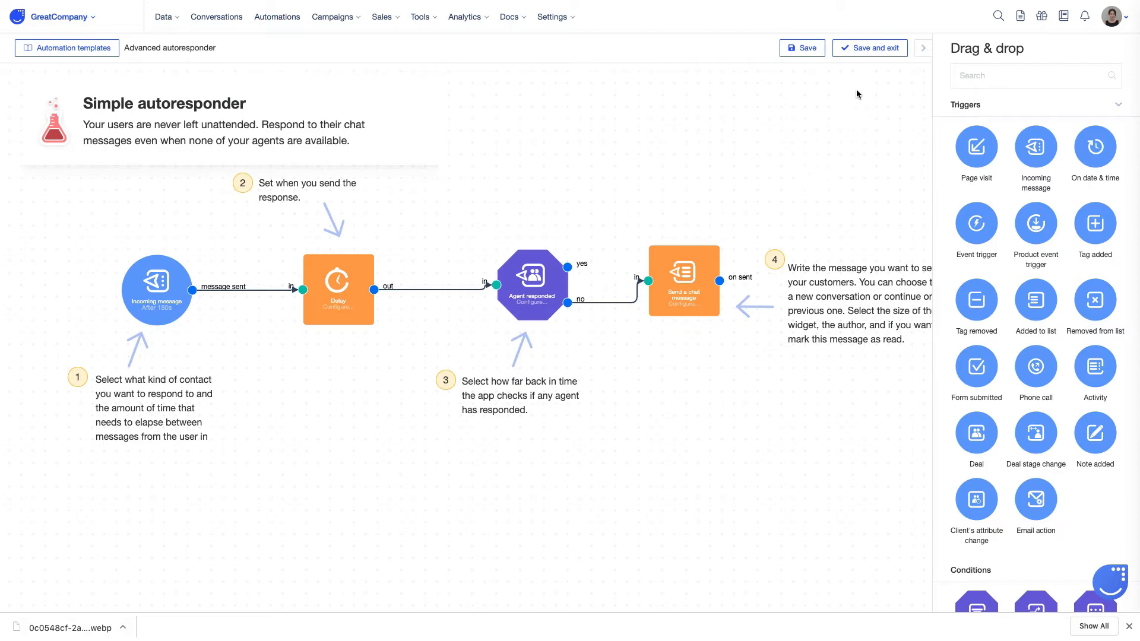
Open the automation's save settings and set its timing to Each time the condition is met.
left_click(869, 48)
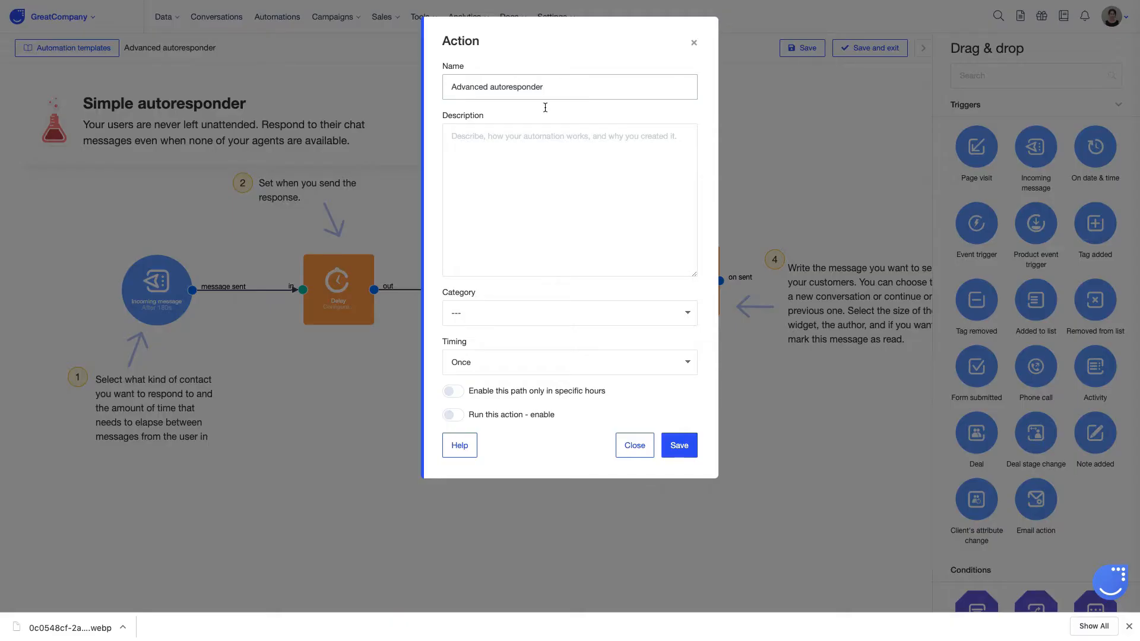
mouse_move(451, 347)
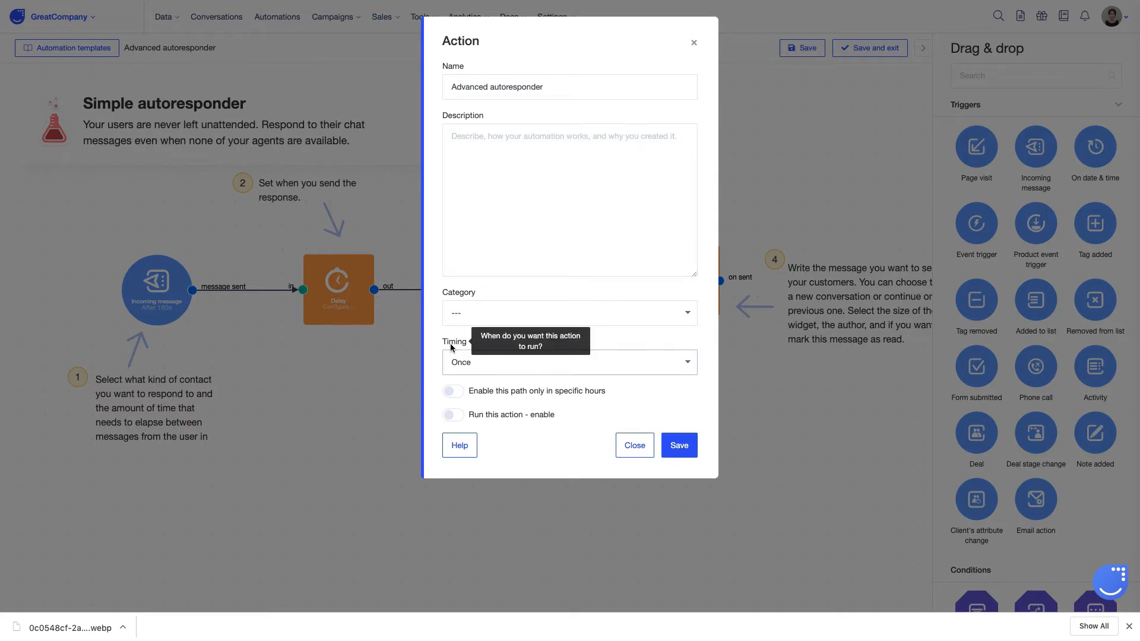
left_click(543, 365)
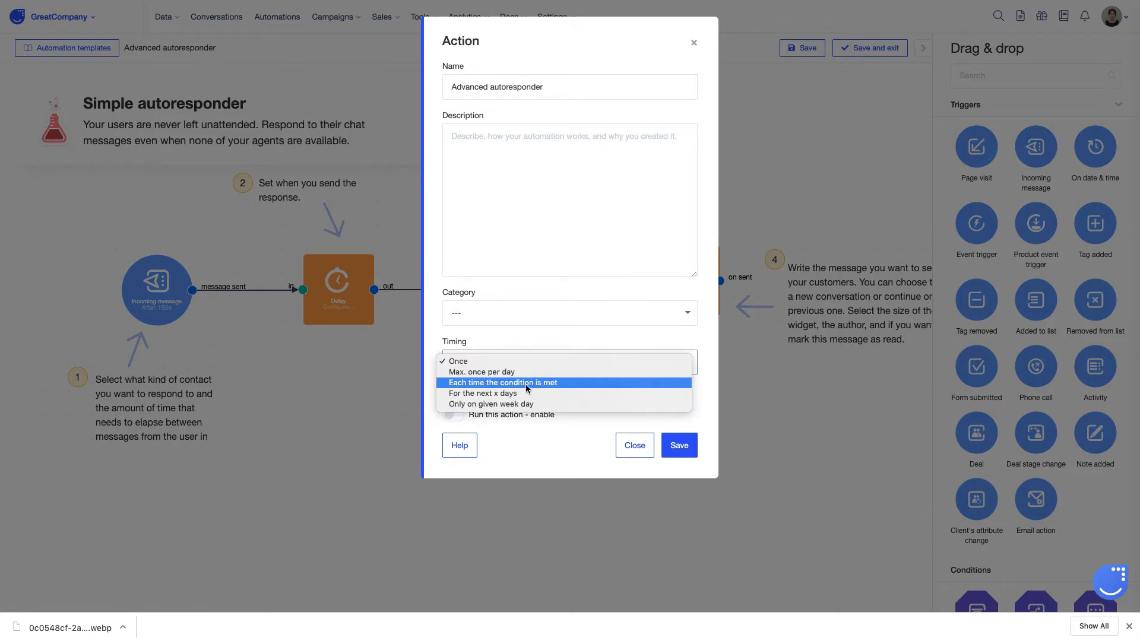
left_click(526, 383)
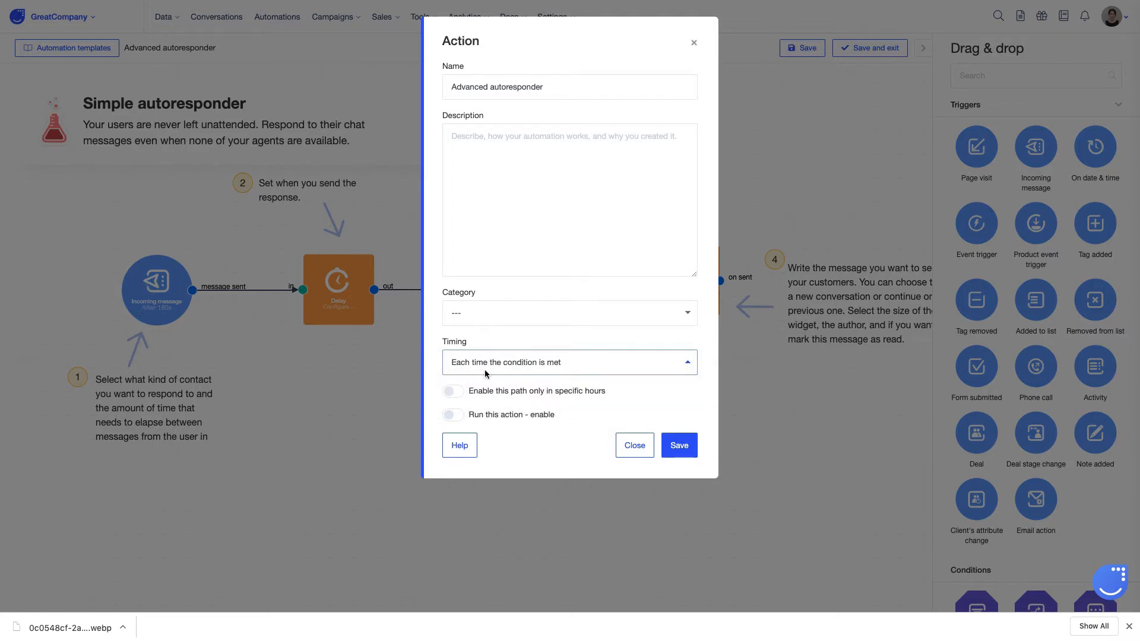
In the store's chat widget, send "Hi there!", "I just saw your offer" and "Is tehre any chance to talk now?", and review the conversation.
type("Hi there!")
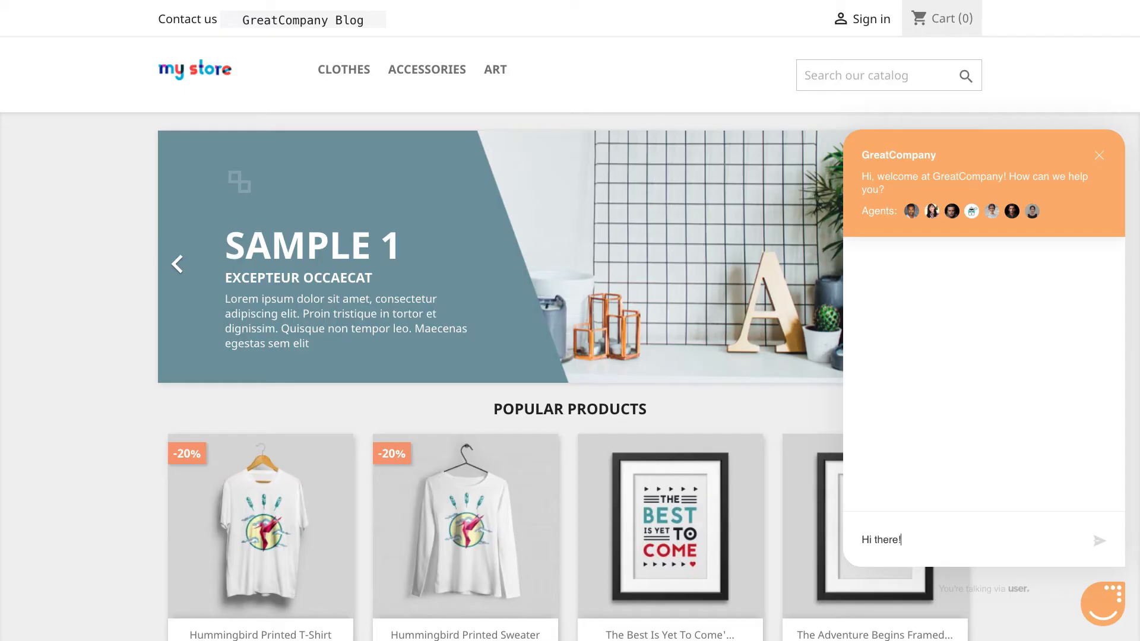
key("Return")
type("I")
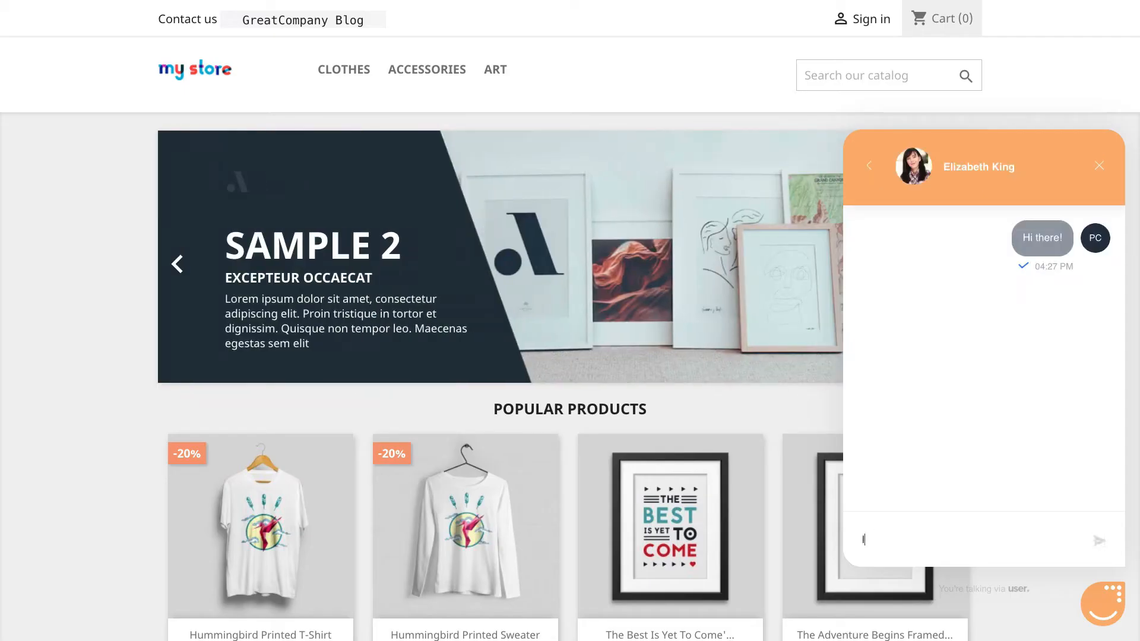
type(" just saw your offer")
key("Return")
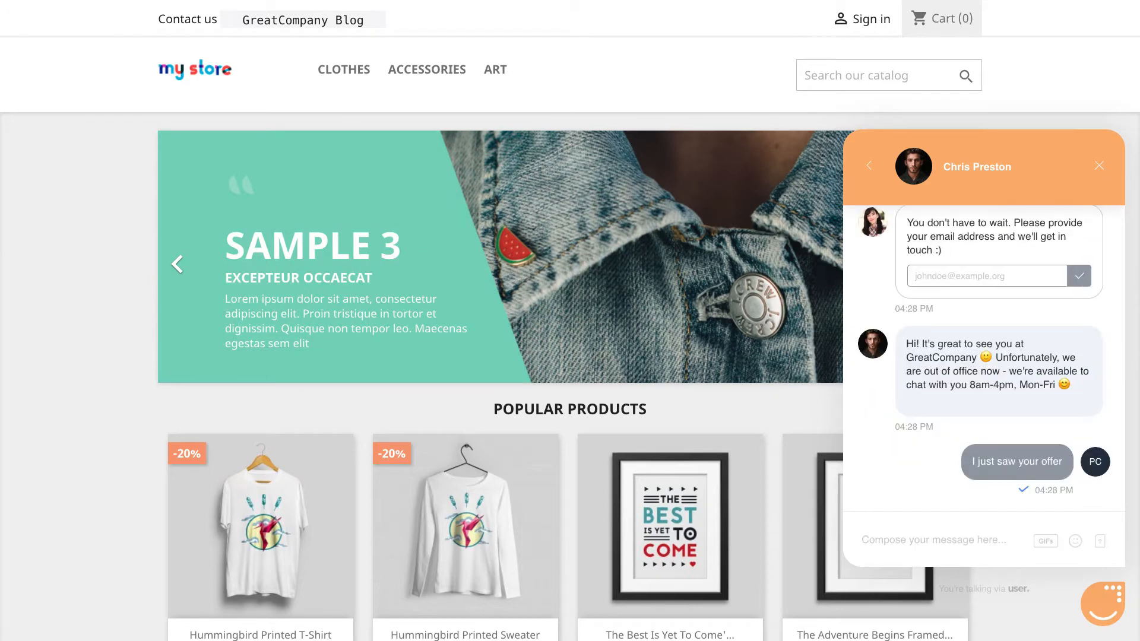
type("Is tehre any chance to talk now?")
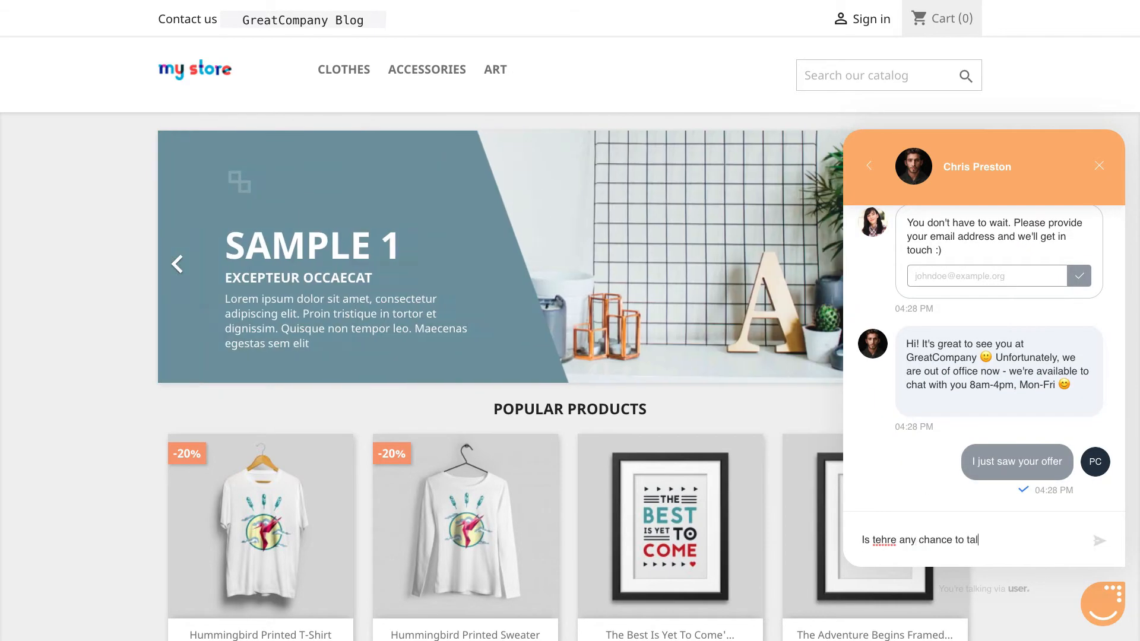
key("Return")
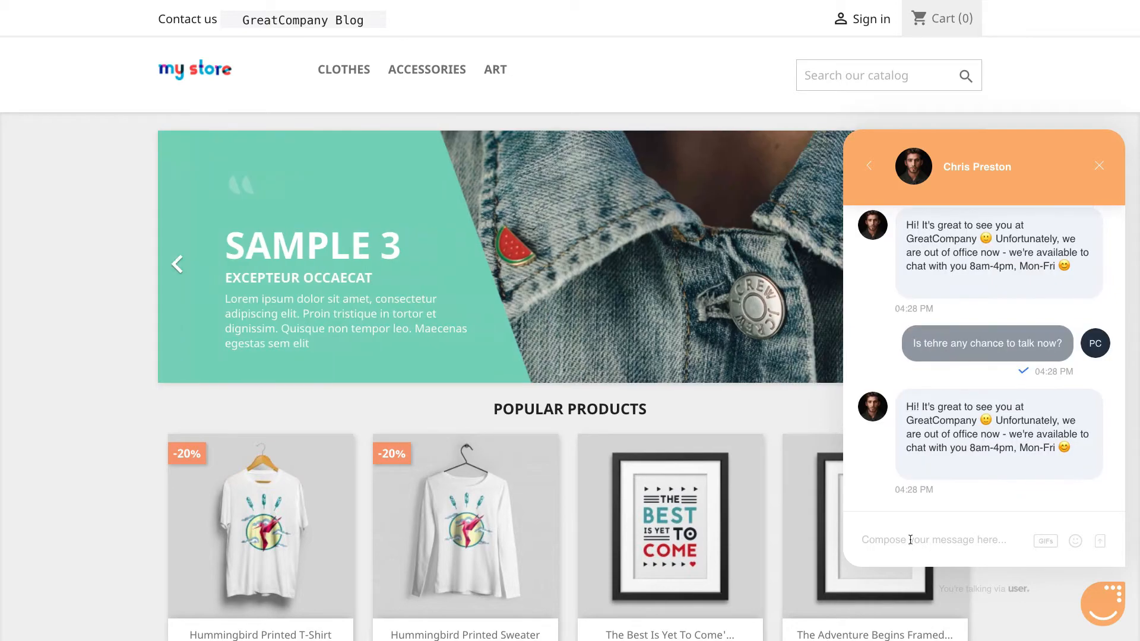
right_click(907, 477)
left_click(902, 379)
scroll(902, 379, "up", 3)
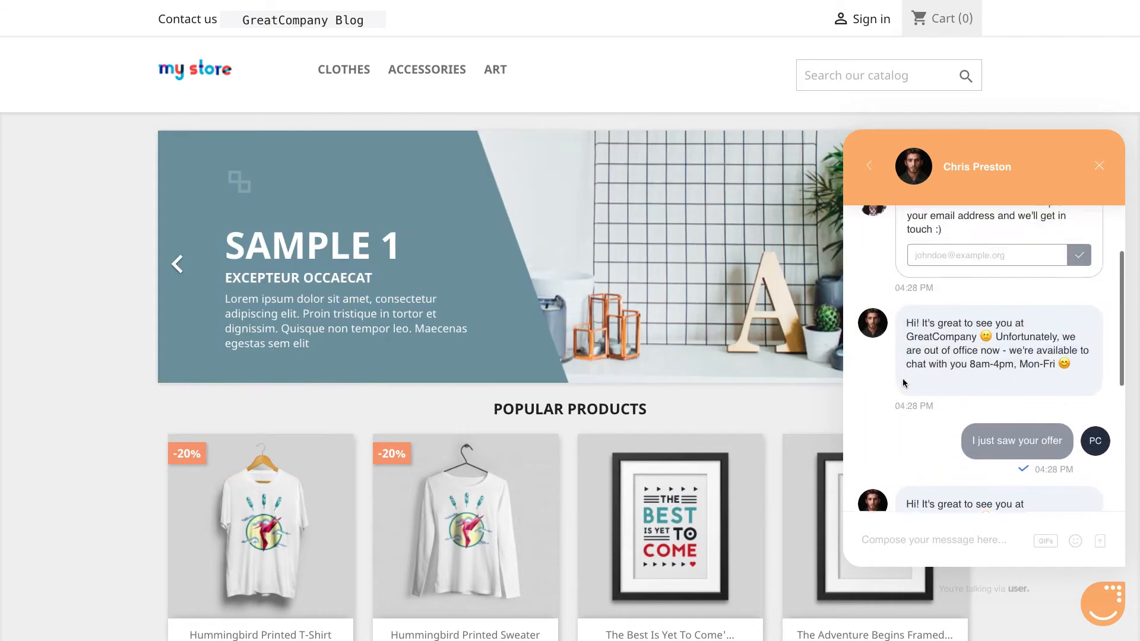
scroll(902, 378, "down", 2)
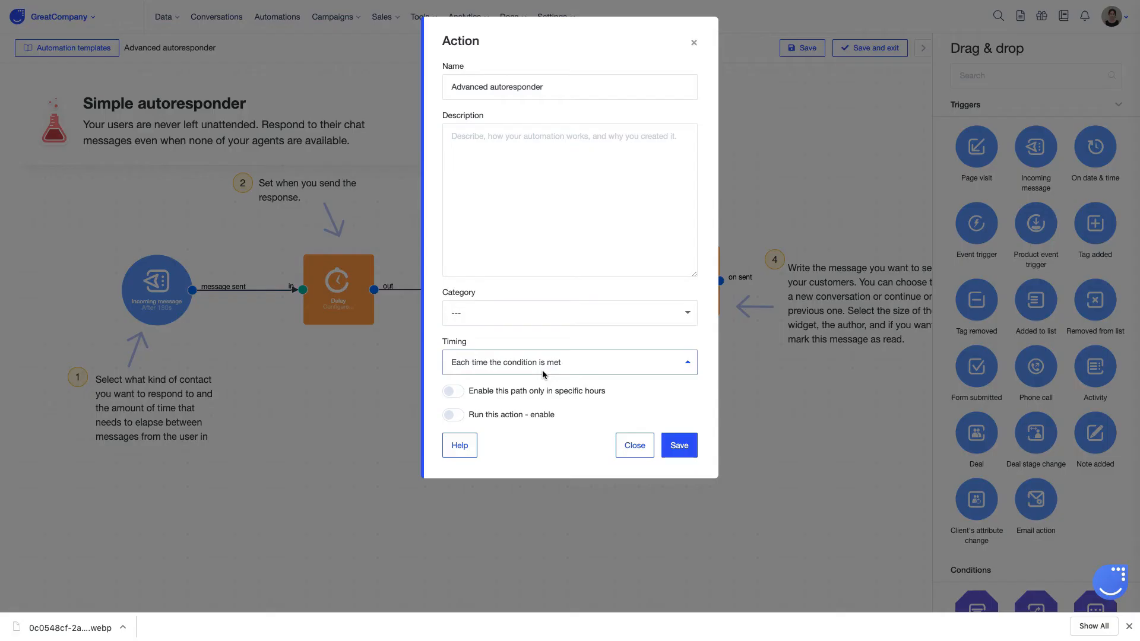
Try the Max. once per day timing for the automation and leave its settings without saving.
left_click(543, 369)
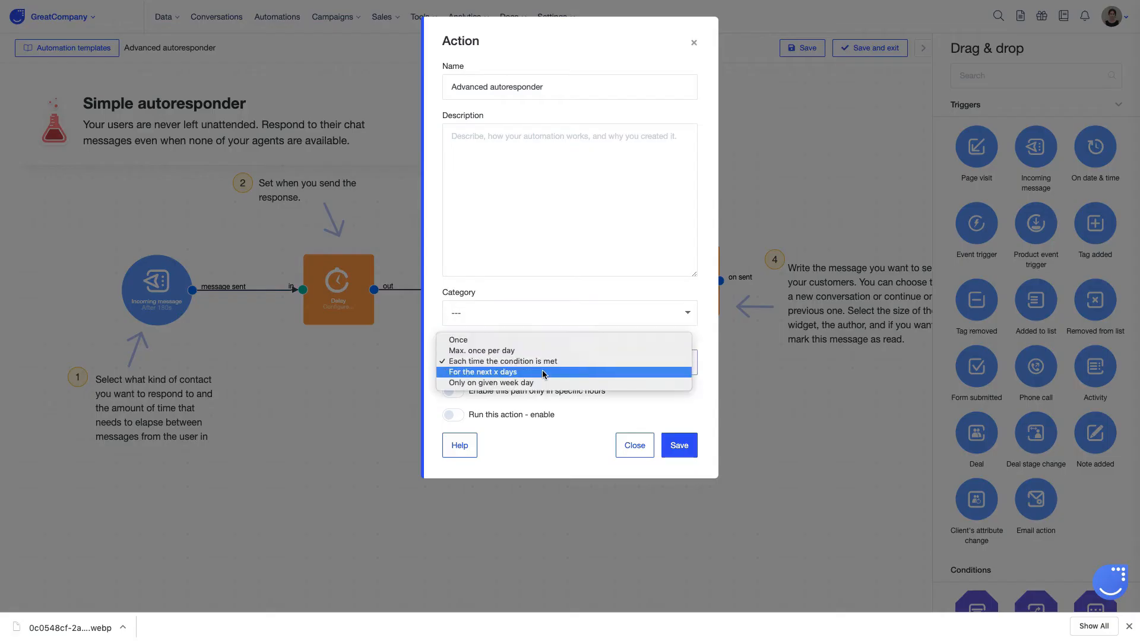
left_click(529, 352)
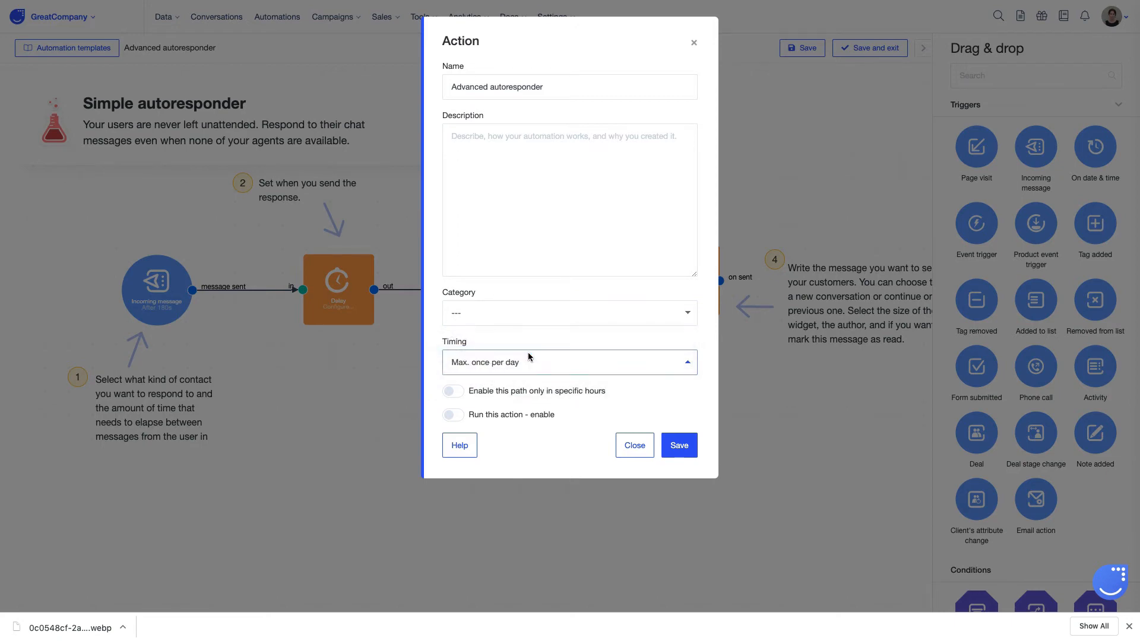
left_click(693, 42)
Set the Incoming message trigger's time since the previous message to 0 and save the module.
double_click(170, 287)
left_click(498, 132)
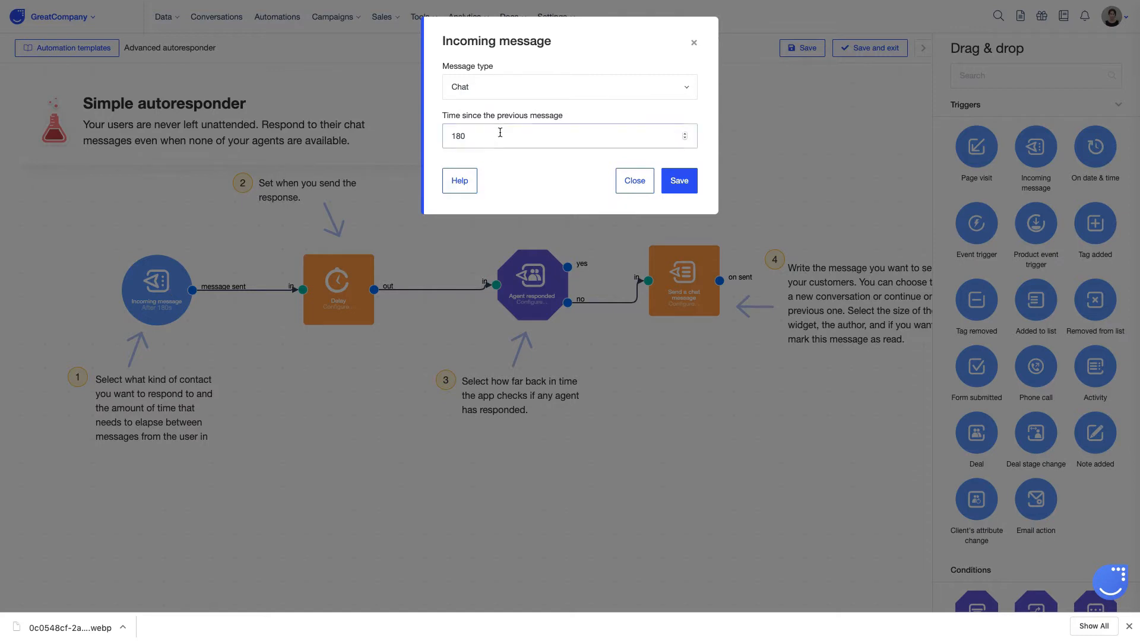
key("BackSpace")
key("BackSpace")
key("BackSpace")
type("0")
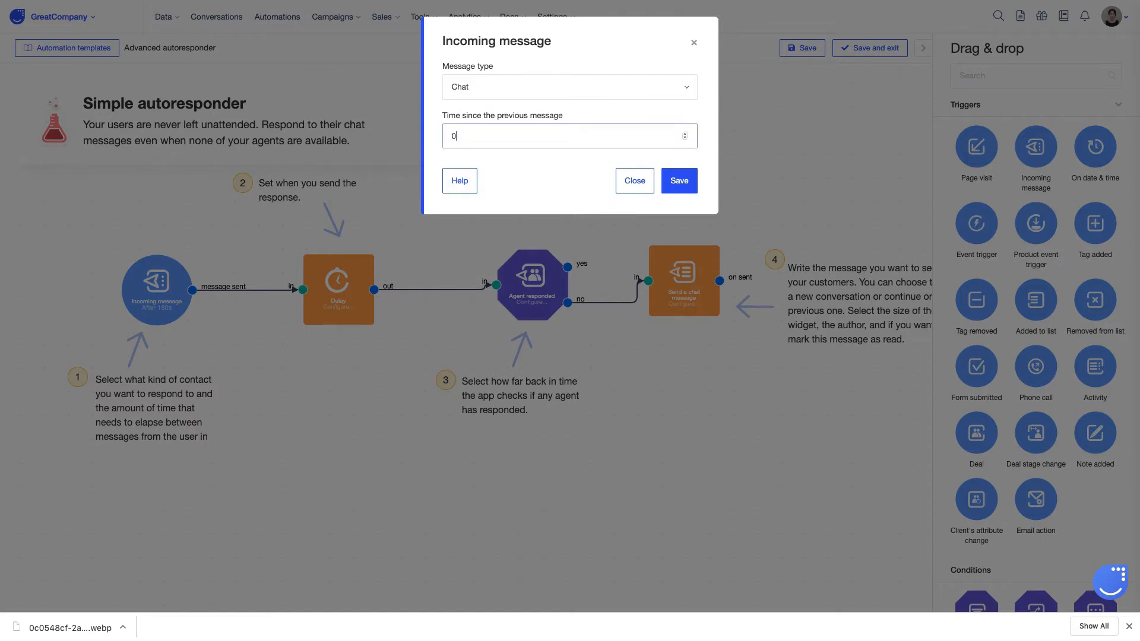
left_click(676, 180)
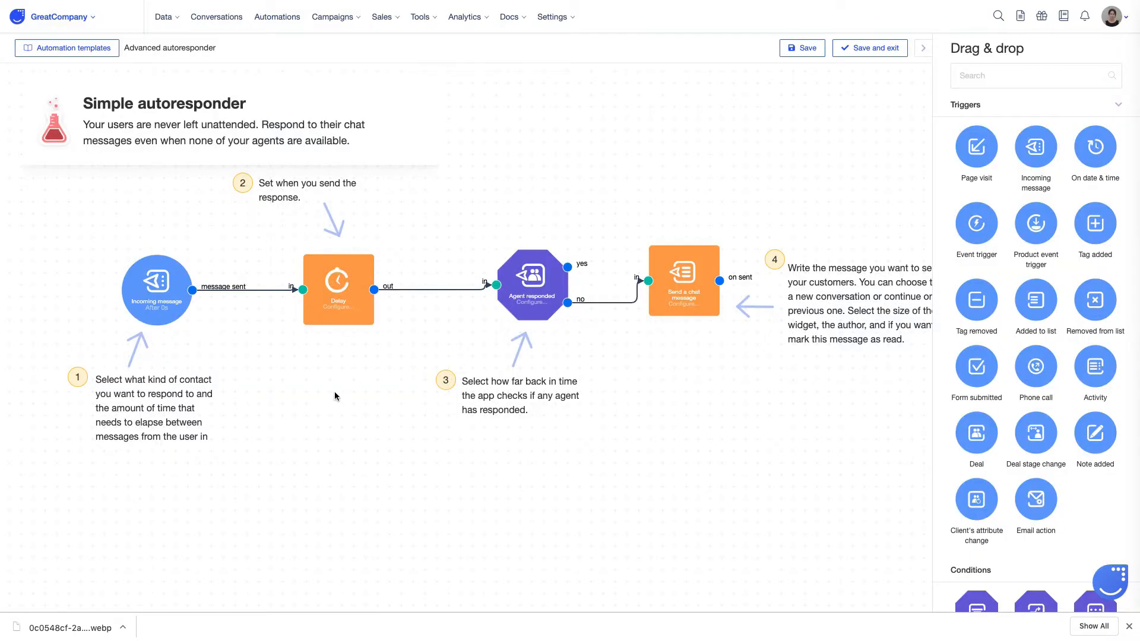
Set the Delay module's timeout to 1 minute and save the module.
double_click(336, 297)
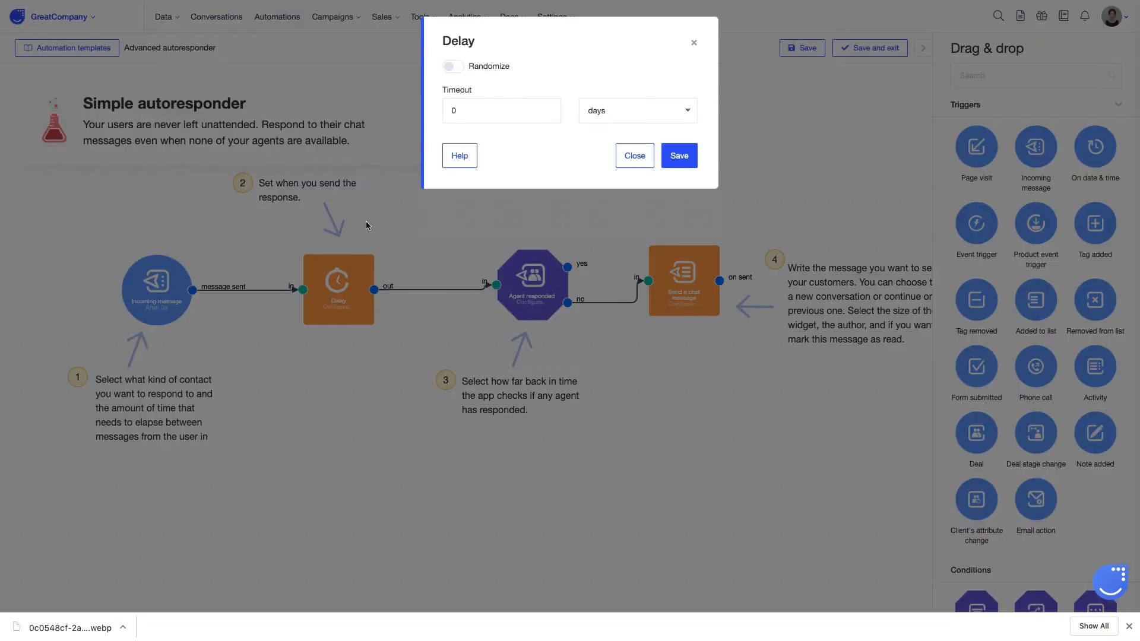
left_click(486, 110)
key("BackSpace")
type("1")
left_click(523, 147)
left_click(685, 161)
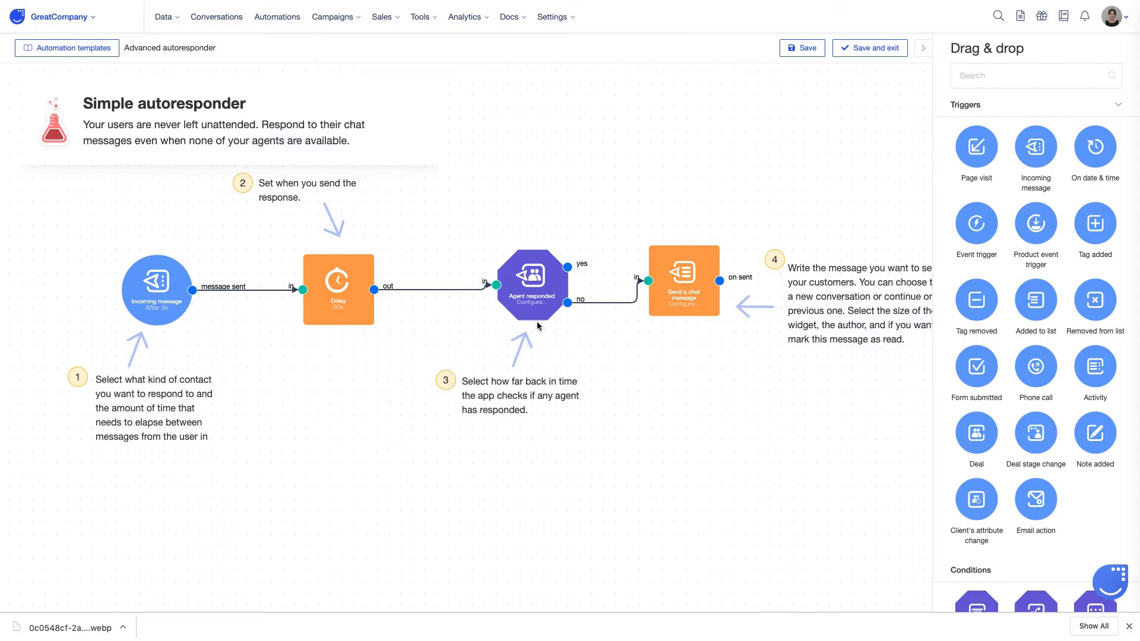
Set the Agent responded condition's timeout to 60 seconds and save the module.
left_click(531, 302)
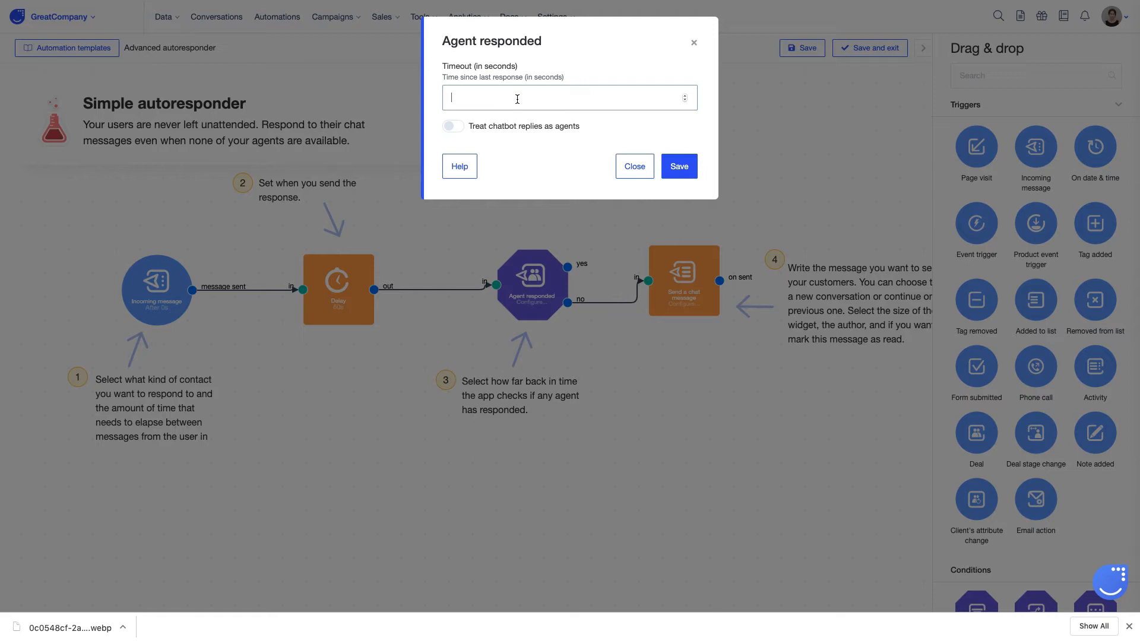
type("60")
left_click(674, 170)
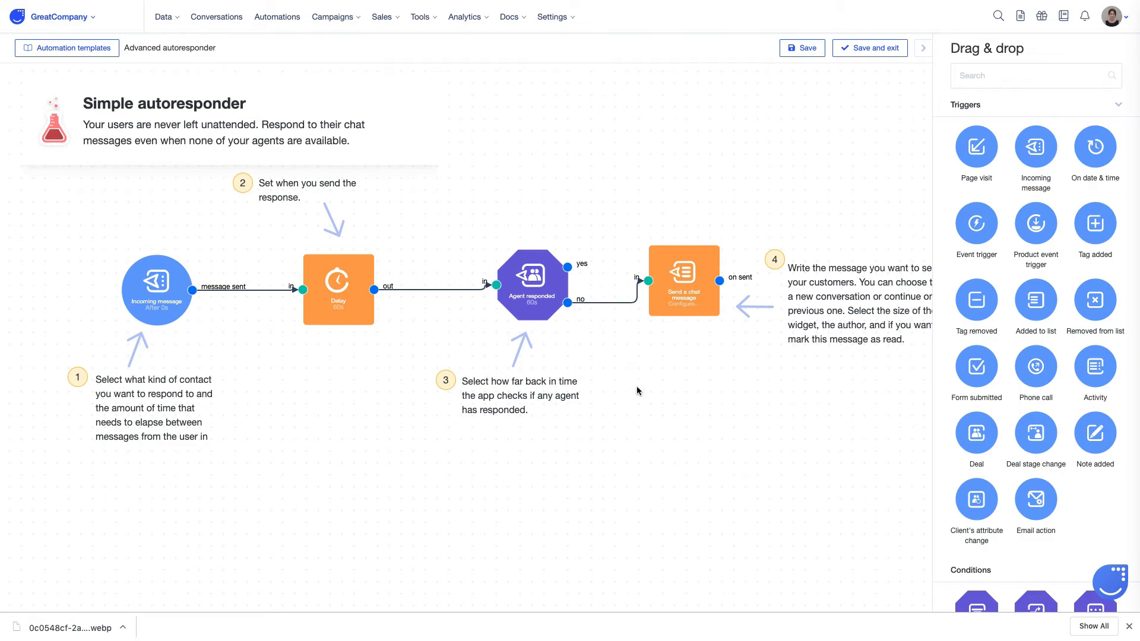
Review the saved settings of the Incoming message, Delay and Agent responded modules, closing each without changes.
left_click(133, 267)
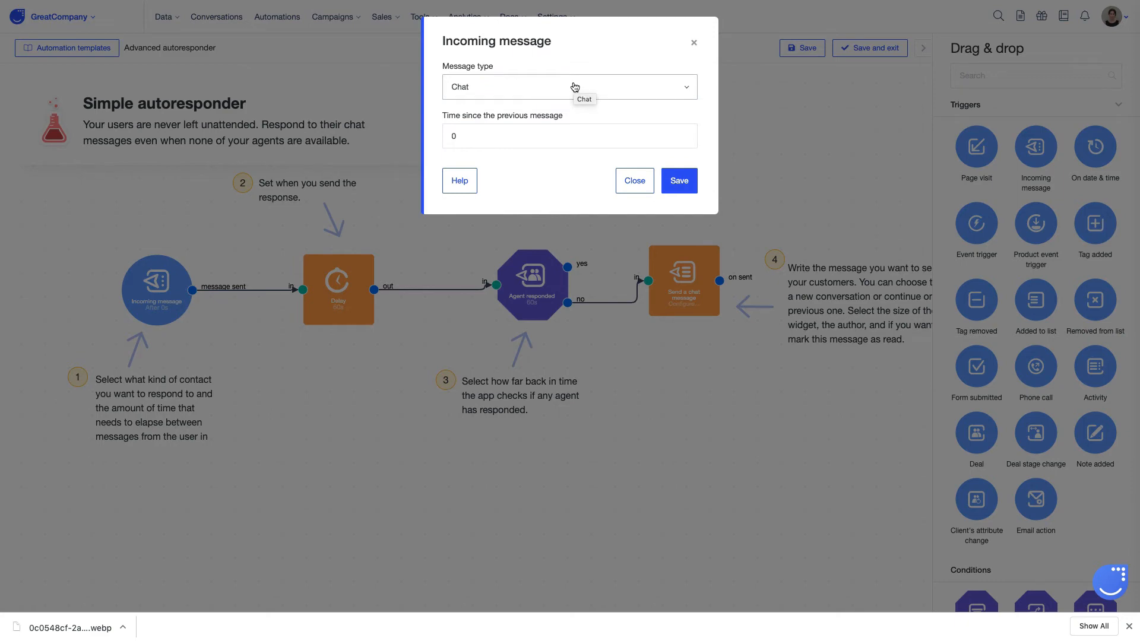
left_click(693, 43)
left_click(337, 285)
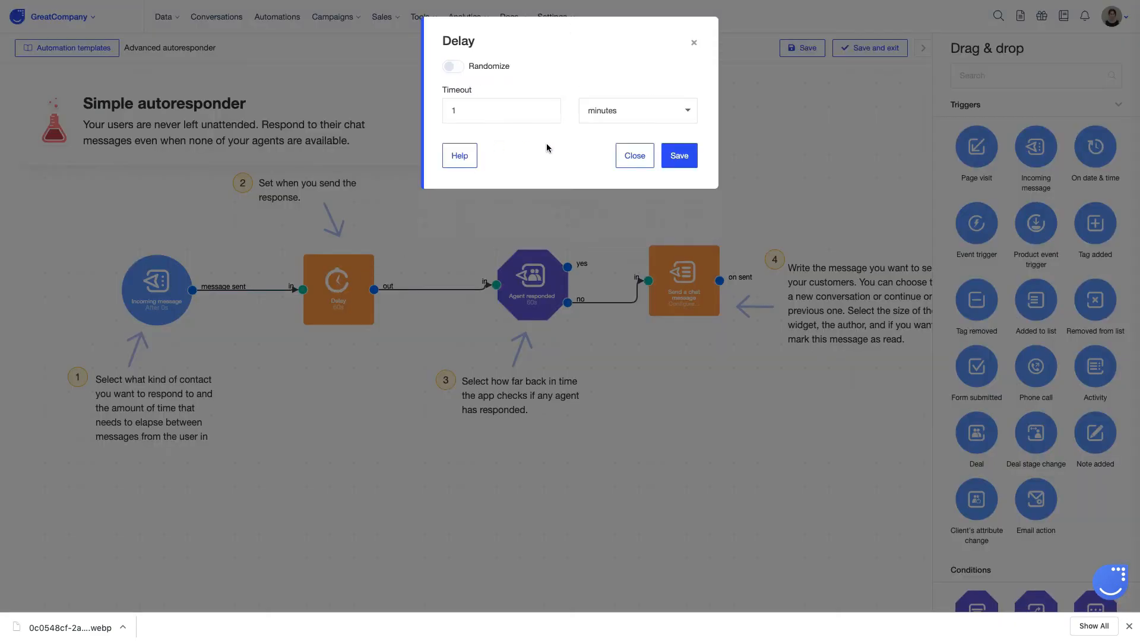
left_click(694, 47)
left_click(532, 288)
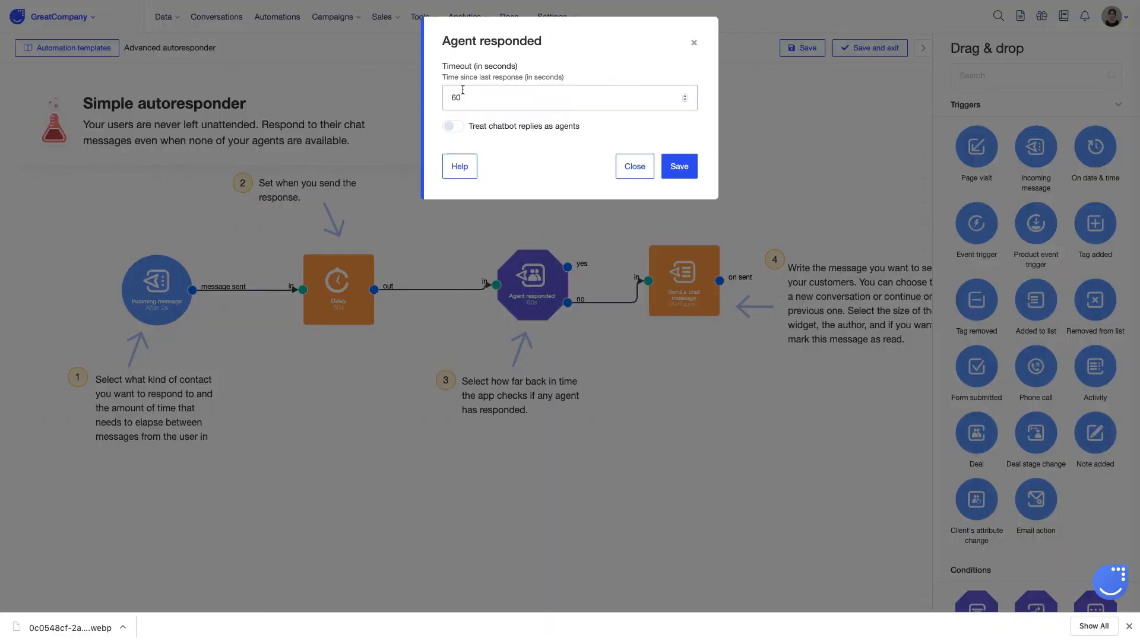
left_click(695, 45)
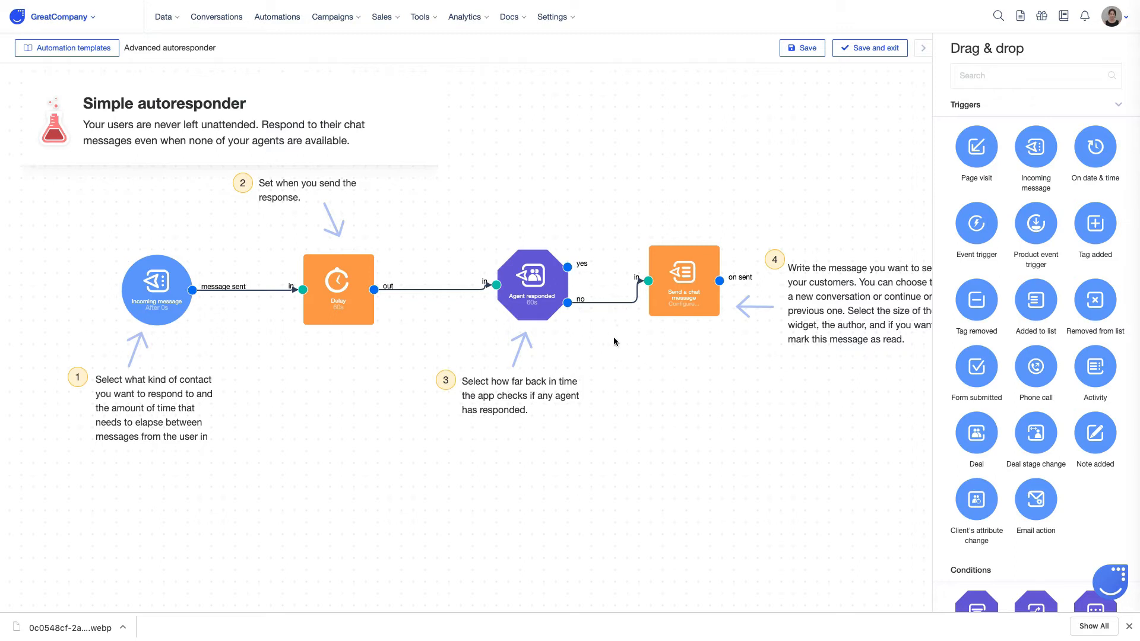
Delete the link between Agent responded and Send a chat message, and add a Filters condition to the canvas beneath the message module.
left_click(614, 302)
key("Delete")
left_click(1012, 76)
type("filte")
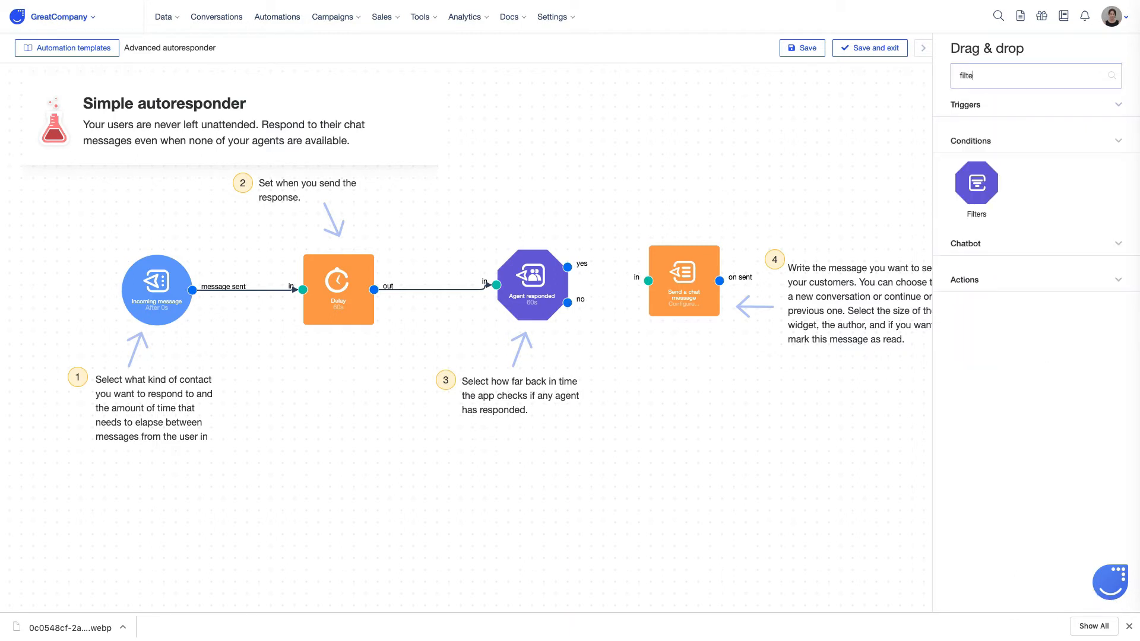
type("r")
left_click_drag(976, 178, 650, 374)
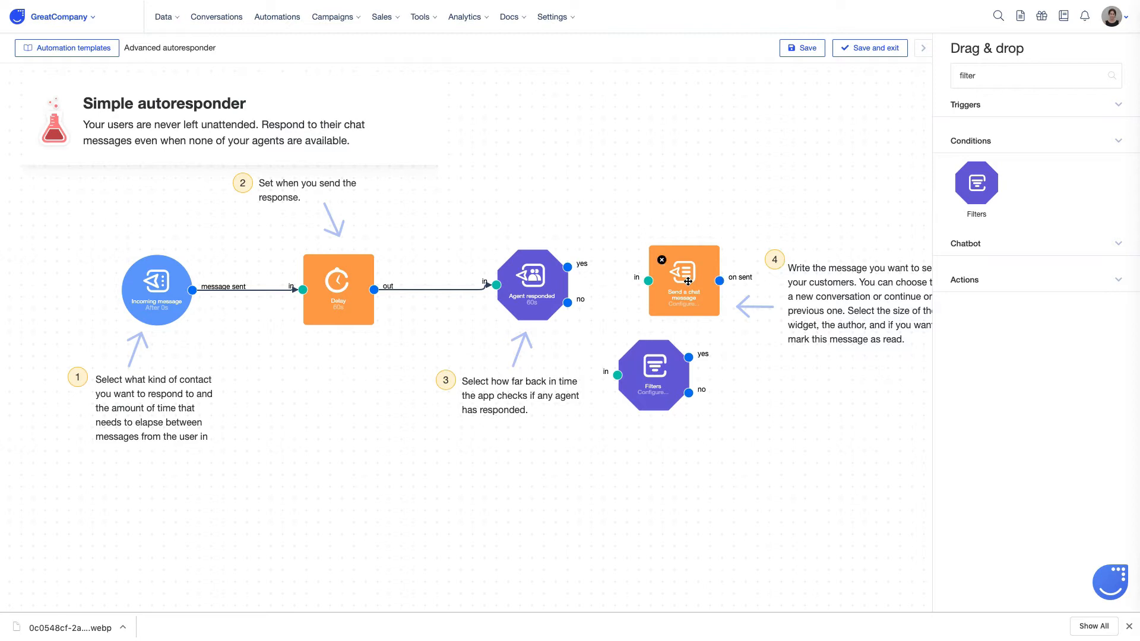
Move Send a chat message farther from Agent responded, remove the fourth instruction note, and place Filters between the two modules.
mouse_move(688, 281)
left_mouse_down()
mouse_move(757, 212)
mouse_move(830, 198)
left_mouse_up()
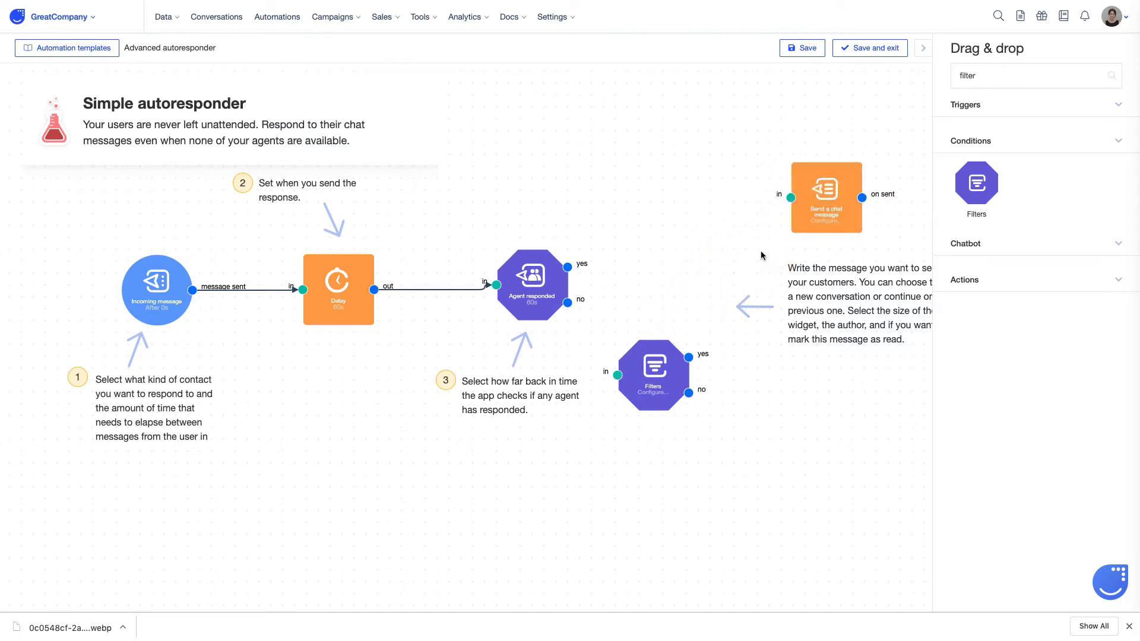
left_click(760, 253)
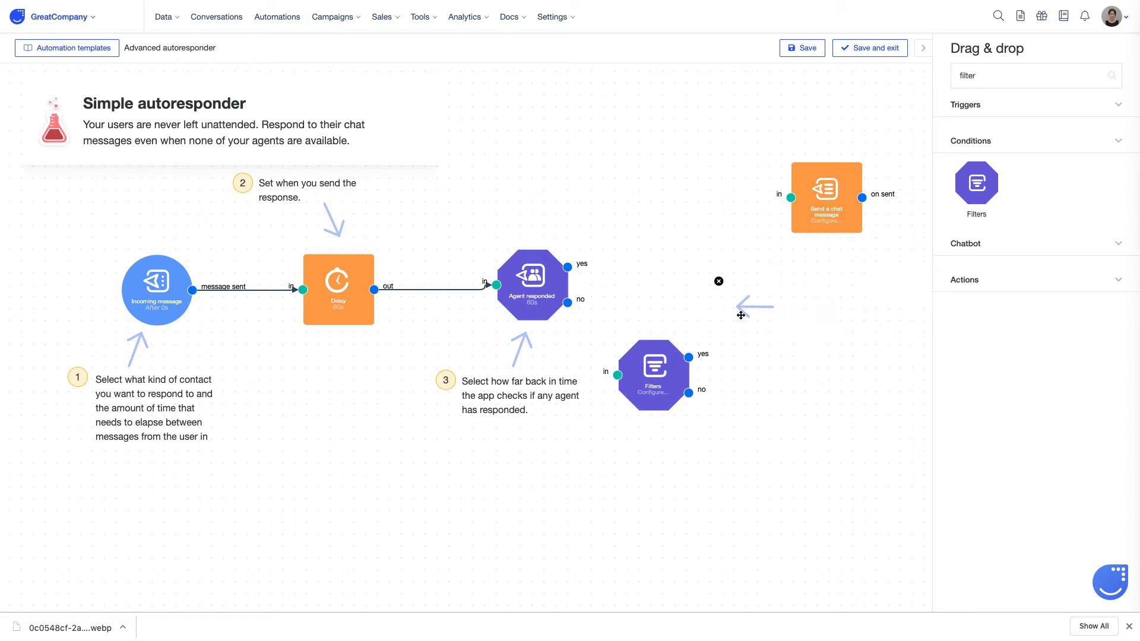
left_click(718, 281)
left_click_drag(827, 202, 850, 299)
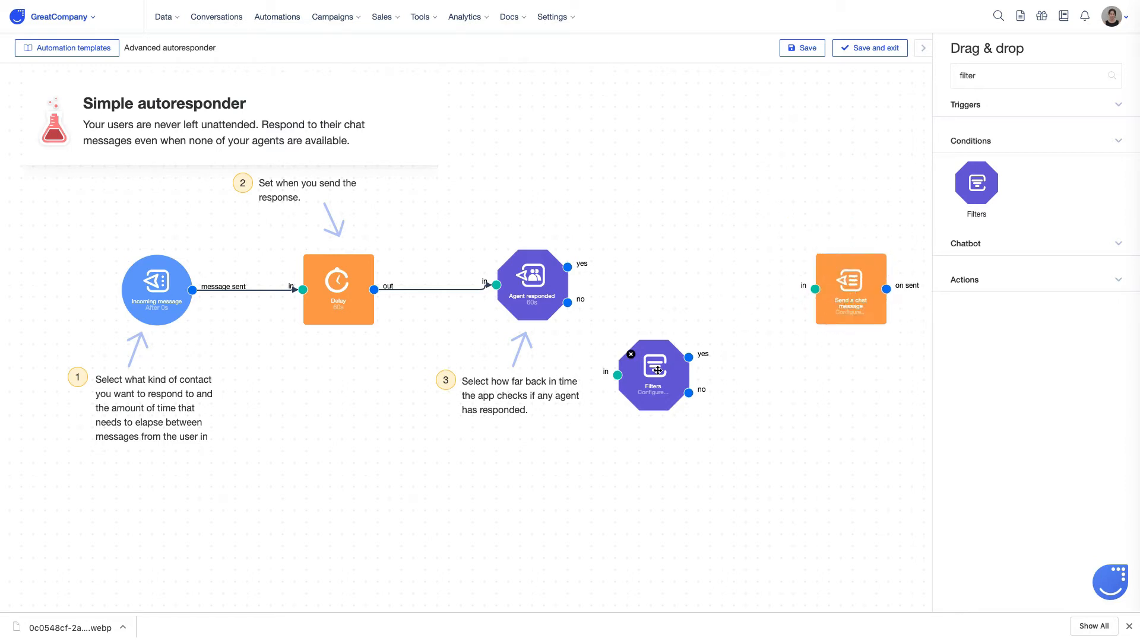
left_click_drag(655, 366, 659, 276)
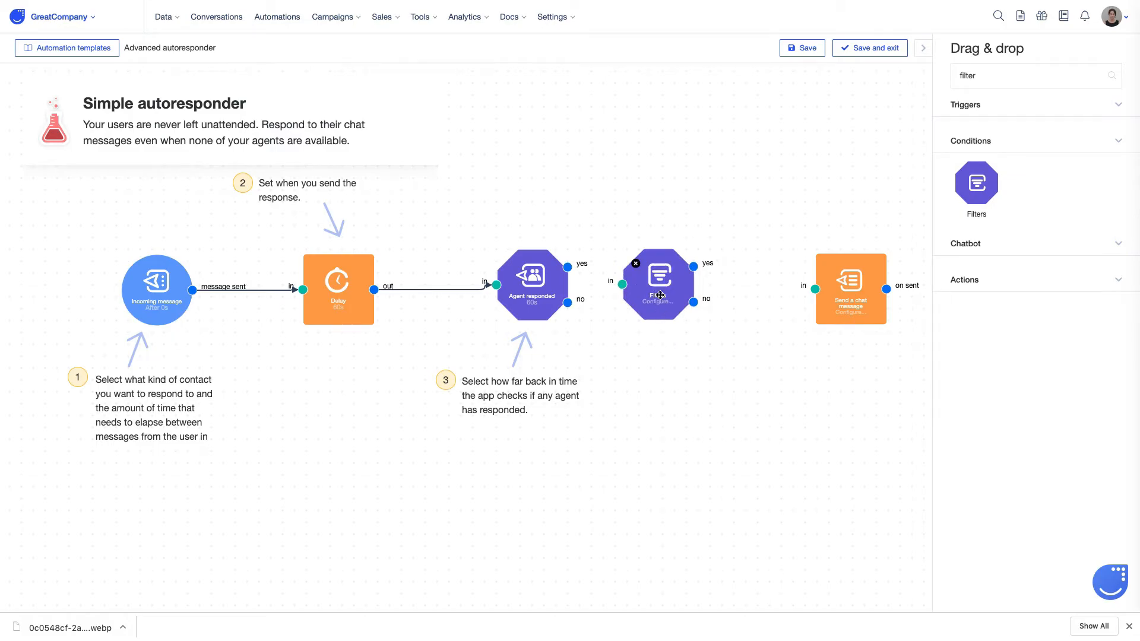
Save the Filters condition as Email is unknown, and link Agent responded's no output to Filters and its yes output to Send a chat message.
left_click(659, 294)
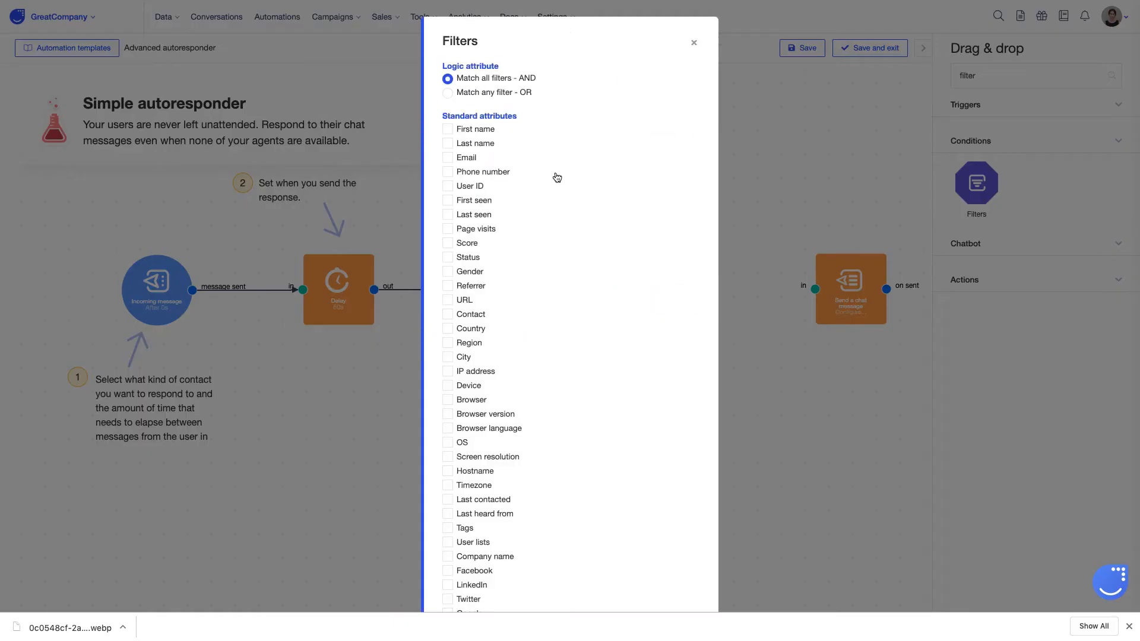
left_click(448, 159)
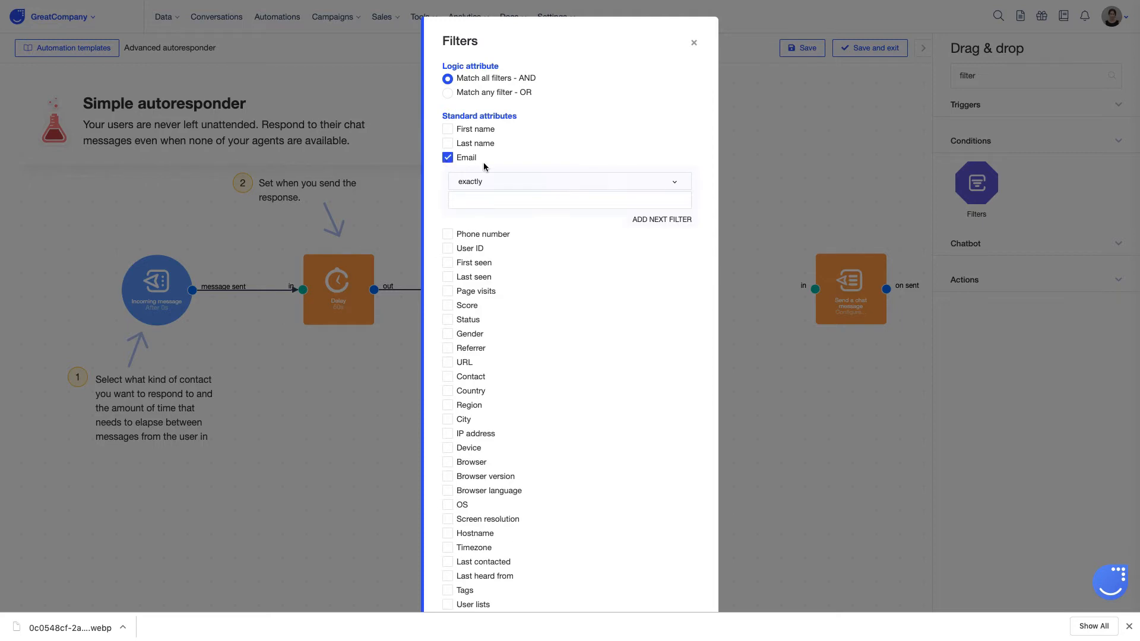
left_click(568, 188)
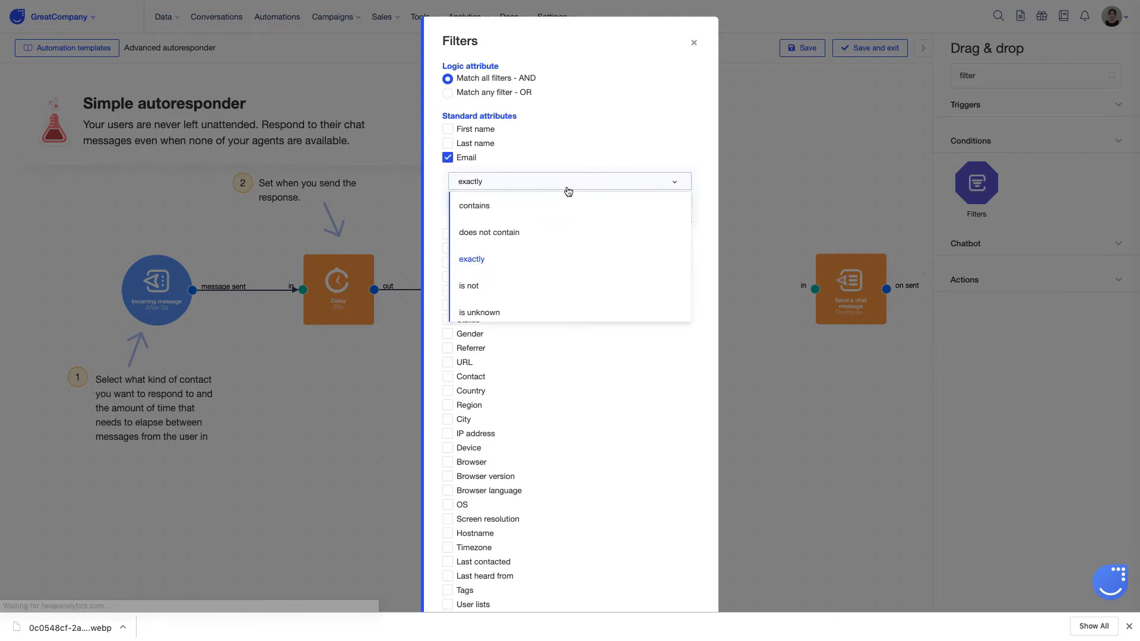
left_click(530, 308)
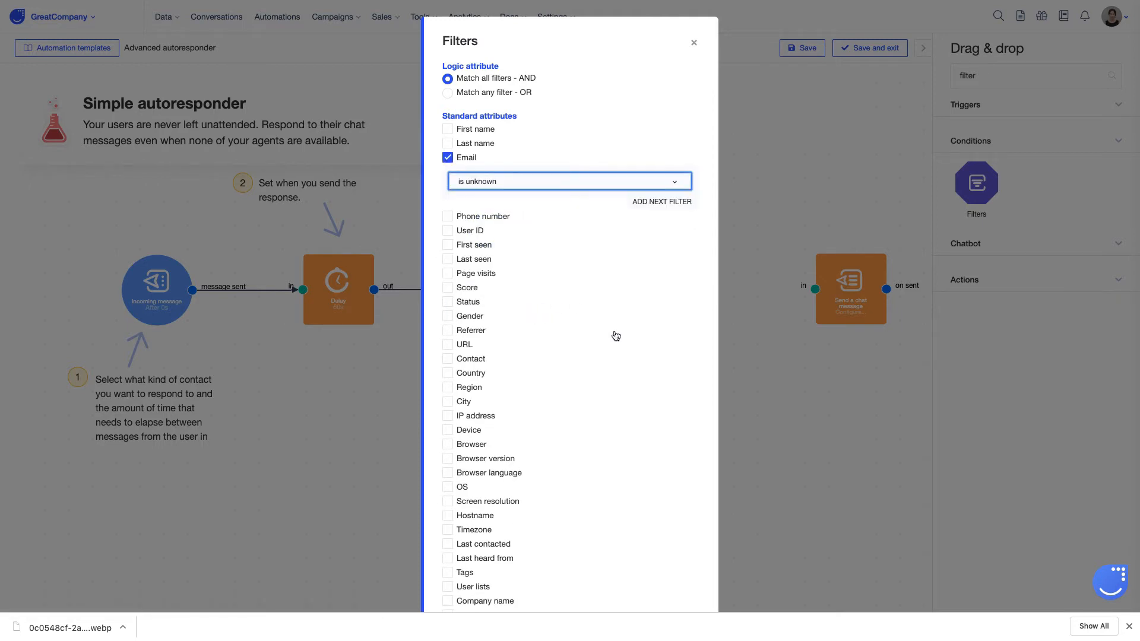
scroll(615, 336, "down", 20)
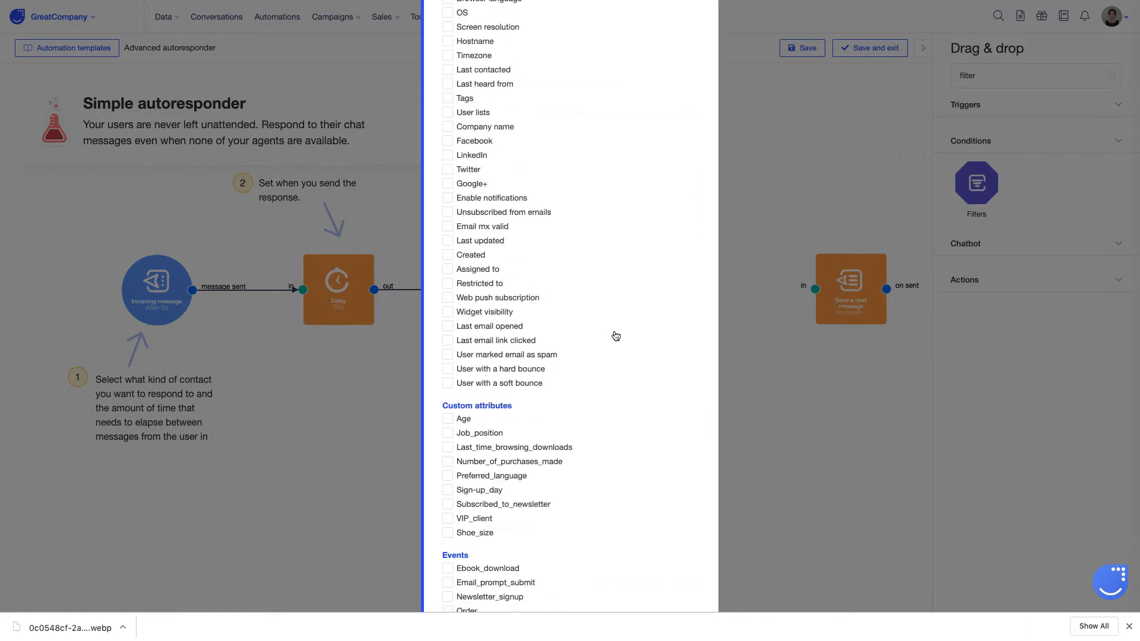
left_click(672, 559)
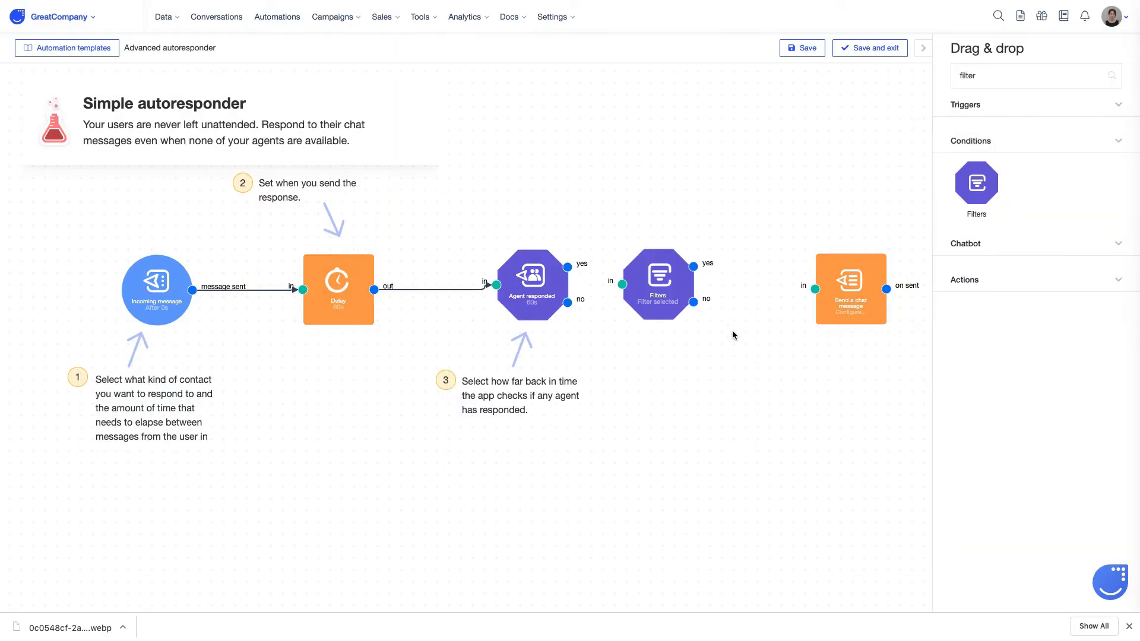
left_click_drag(568, 303, 622, 284)
left_click_drag(692, 266, 813, 208)
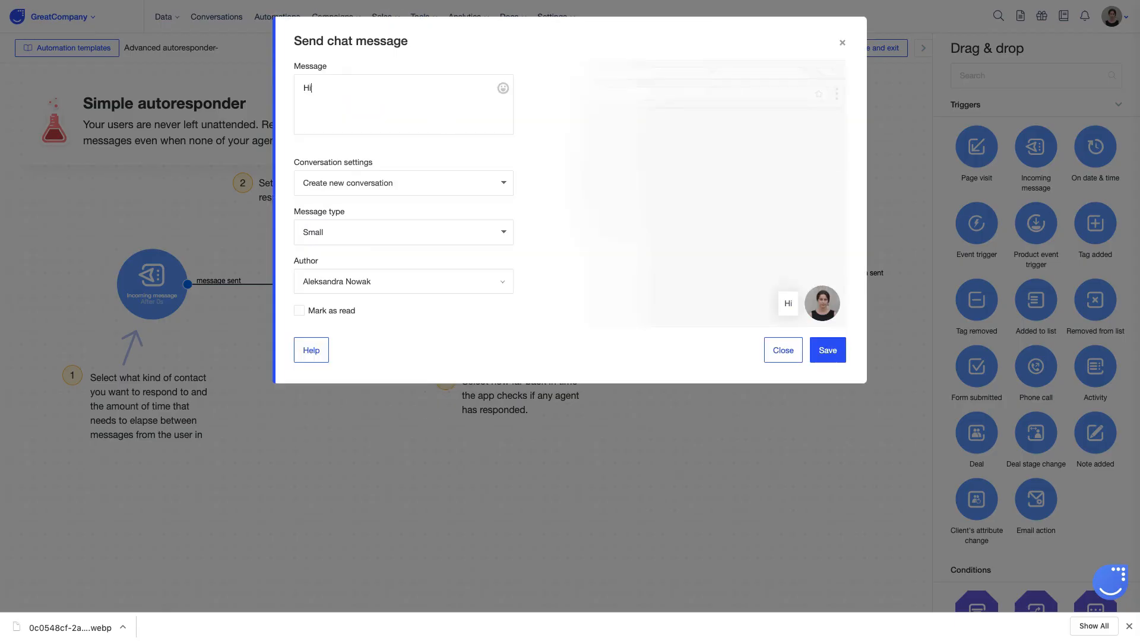
Write the reply "Hi! It's great to see you at GreatCompany 🙂 Unfortunately, we are out of office now - we're available to chat with you 8am-4pm, Mon-Fri 😊".
type("! It's great to see you at GreatCompany 🙂 Unfortuna")
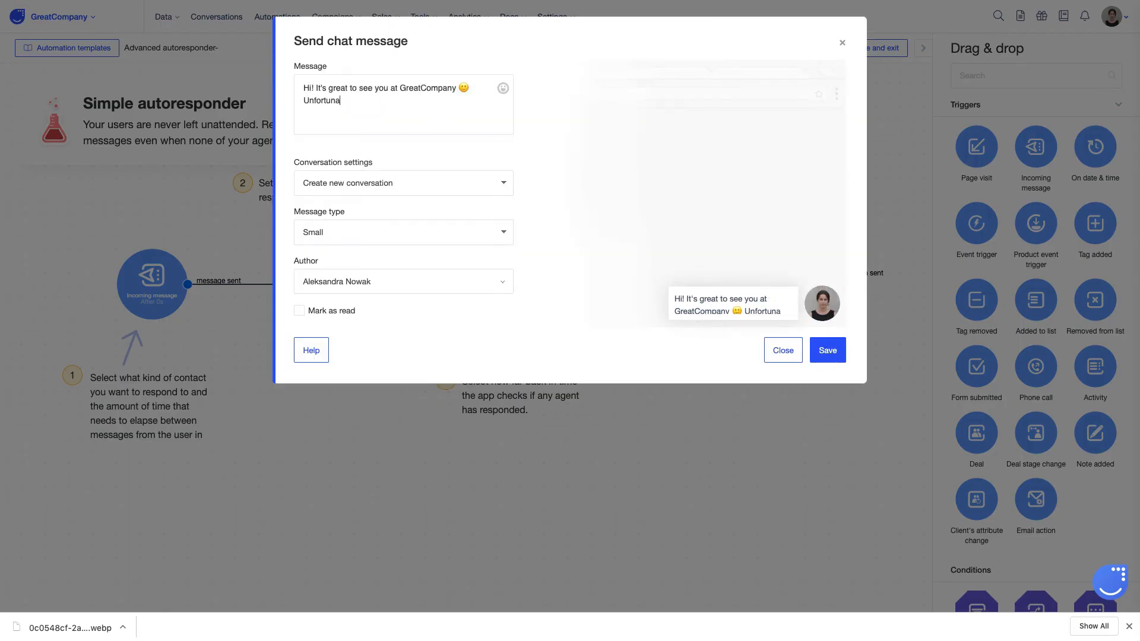
type("tely, we are out of office now - we're available to")
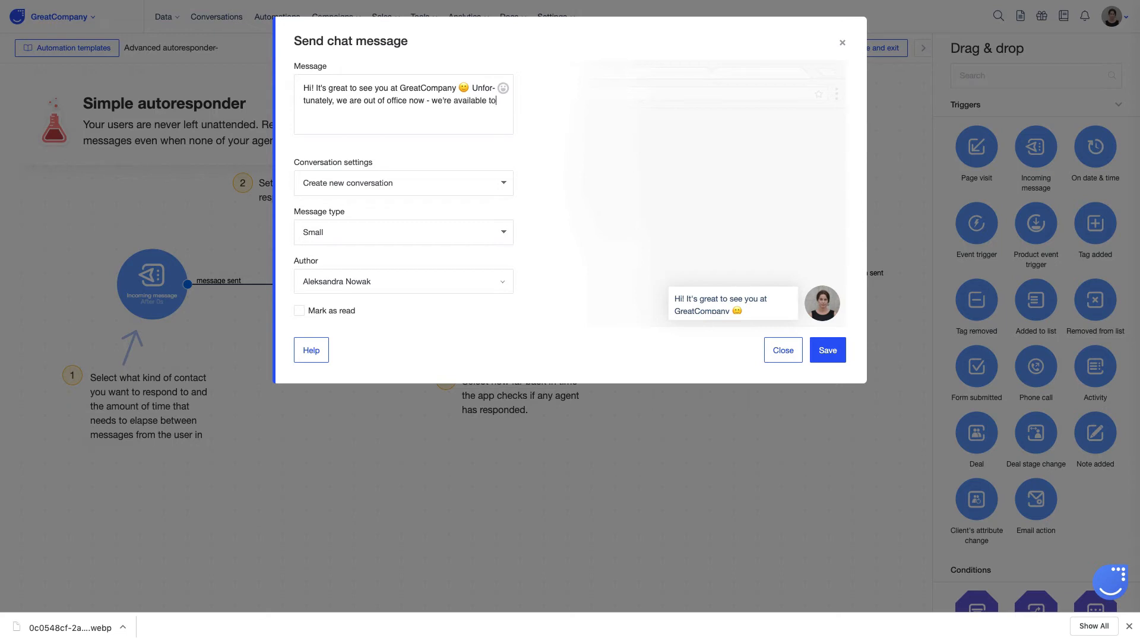
type(" chat with you 8am-4pm, Mon-Fri")
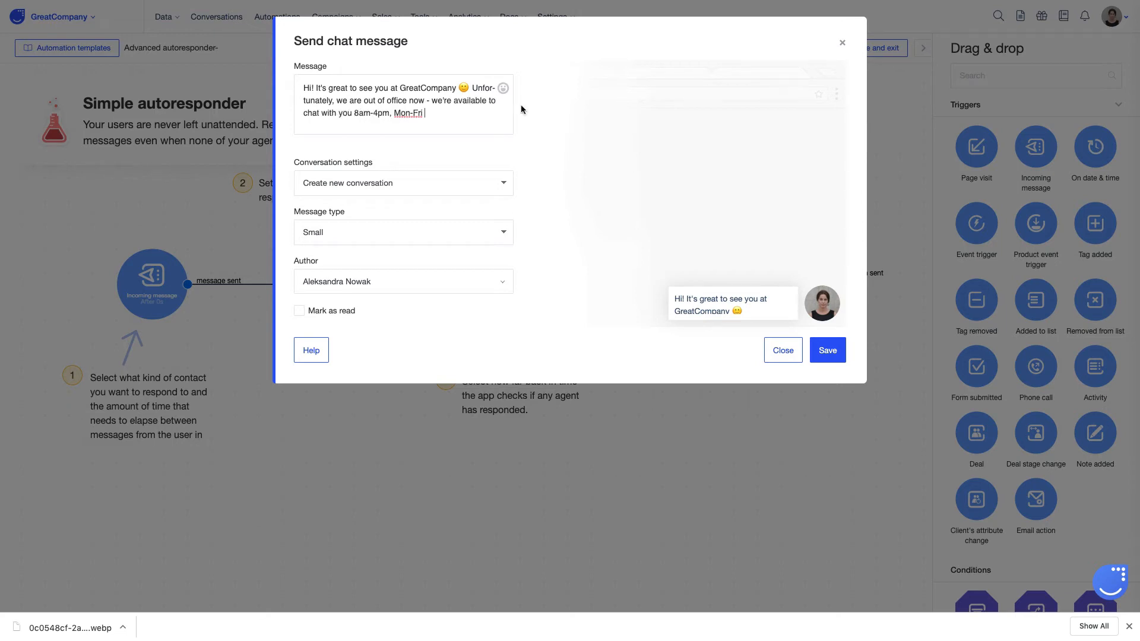
left_click(431, 193)
Set the chat message to Use last active conversation, choose a different agent as its author and save the module.
left_click(425, 188)
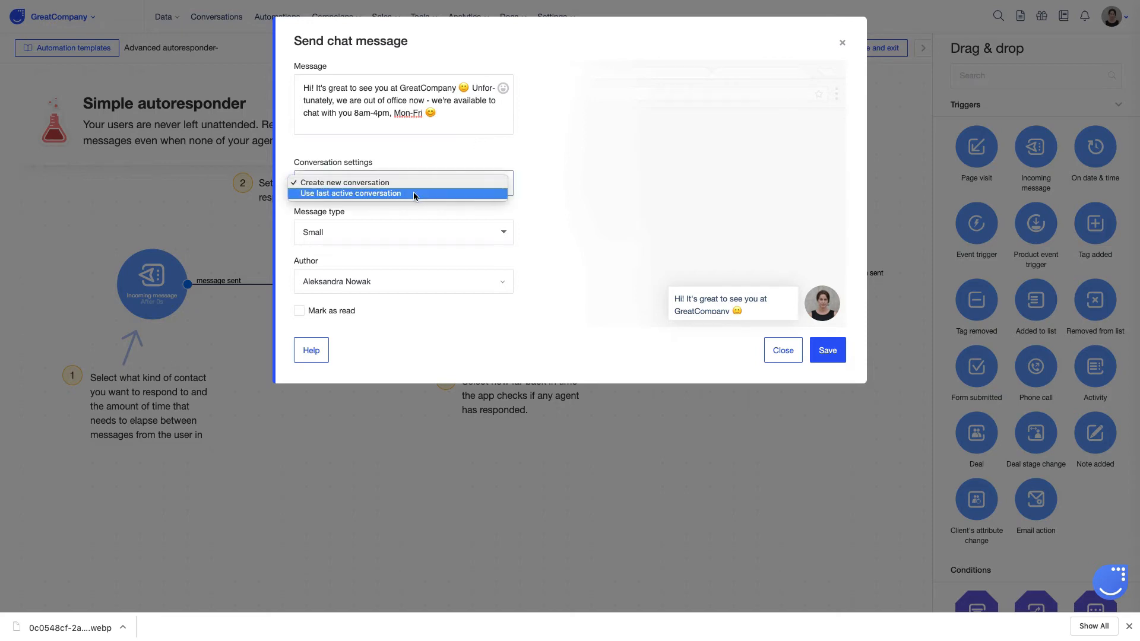
left_click(413, 193)
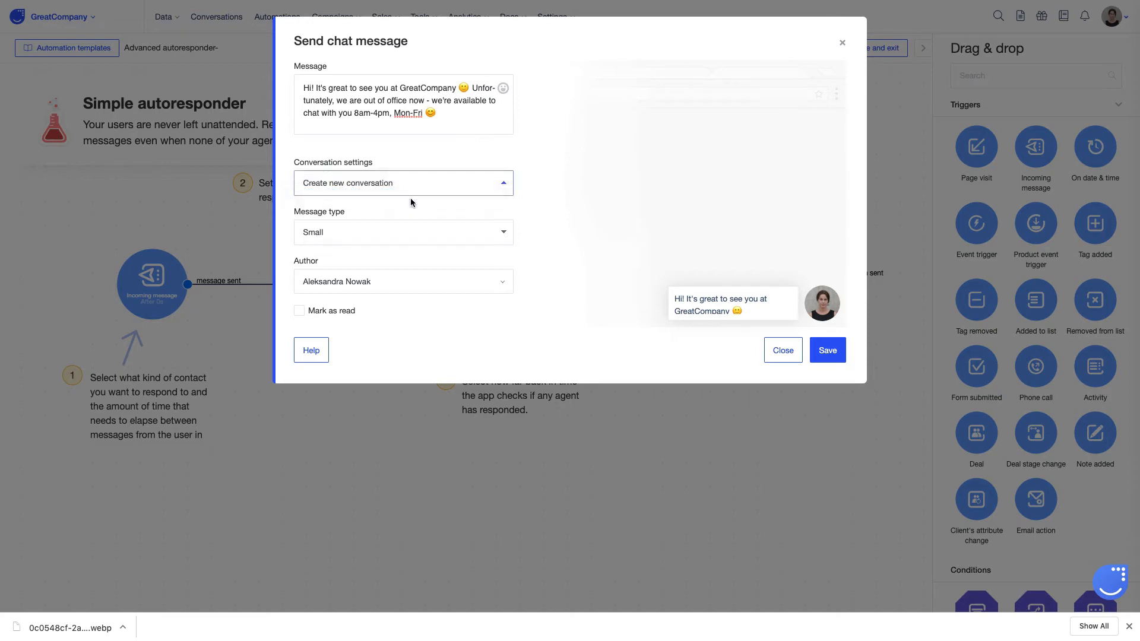
left_click(369, 284)
left_click(335, 425)
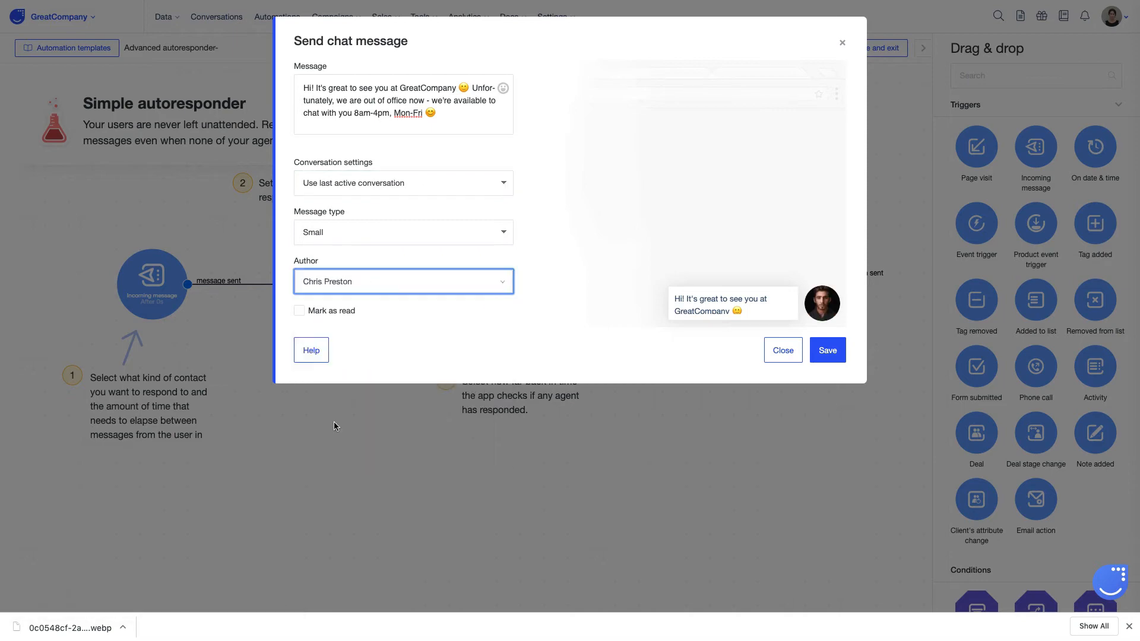
left_click(826, 351)
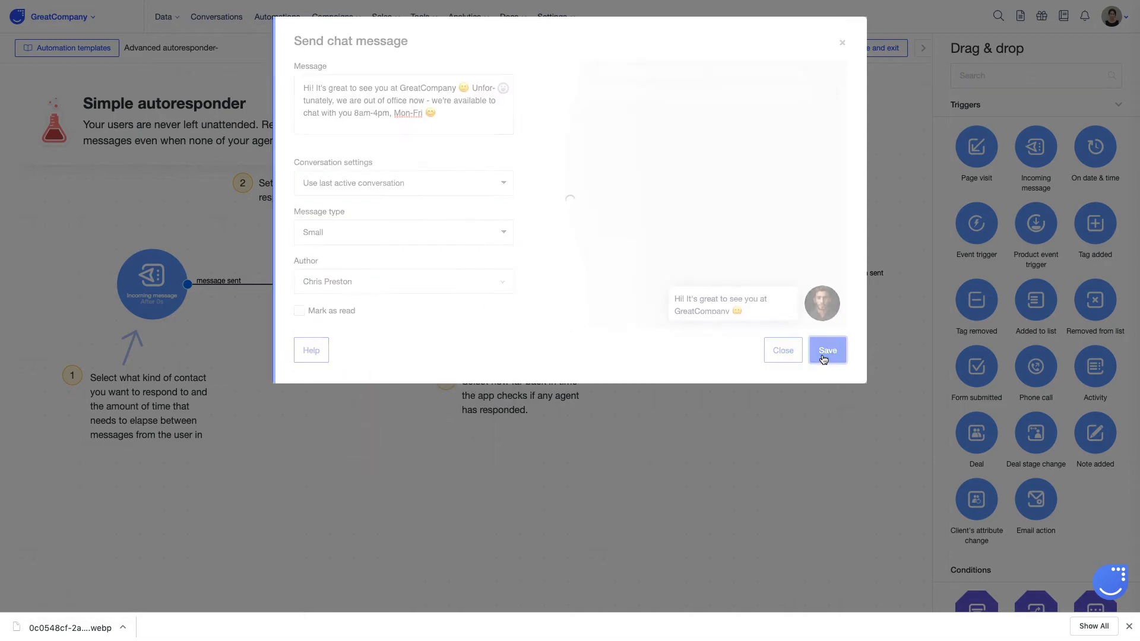
Search the modules for "send", add a second Send a chat message below the first and link it to the Filters no output.
left_click(1036, 75)
key("BackSpace")
key("BackSpace")
key("BackSpace")
key("BackSpace")
key("BackSpace")
key("BackSpace")
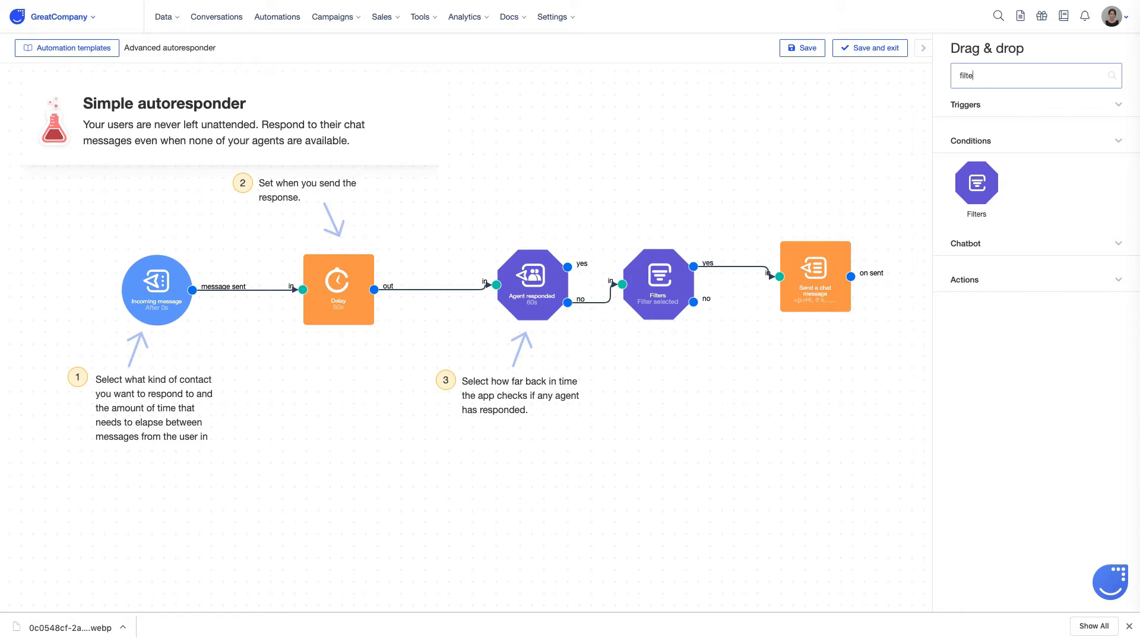
type("send")
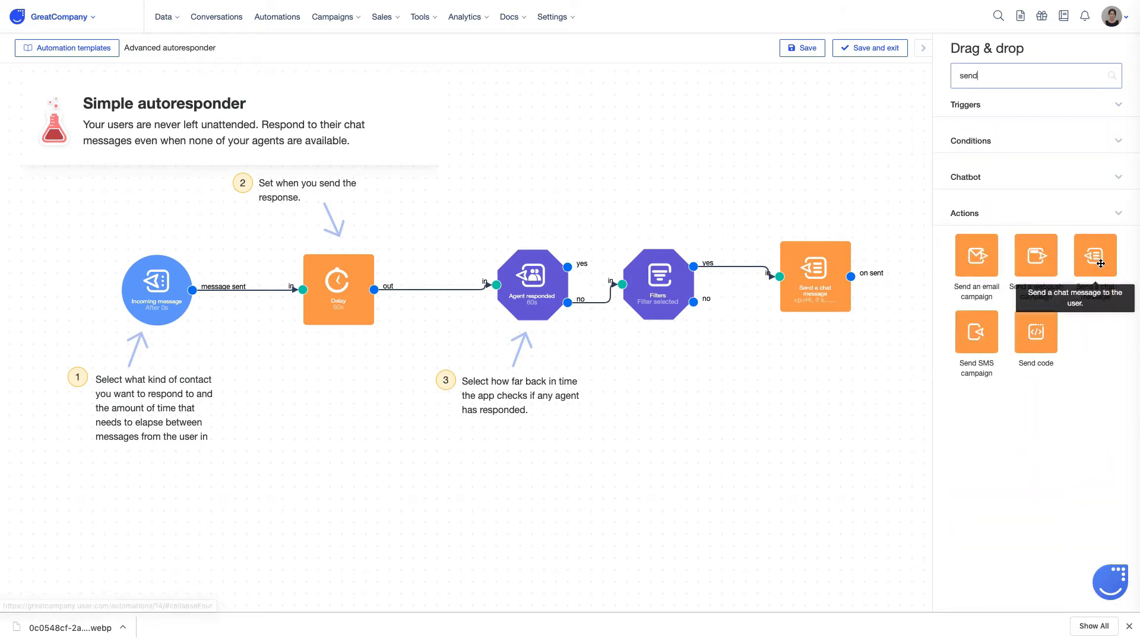
left_click_drag(1095, 261, 823, 380)
left_click_drag(693, 302, 787, 378)
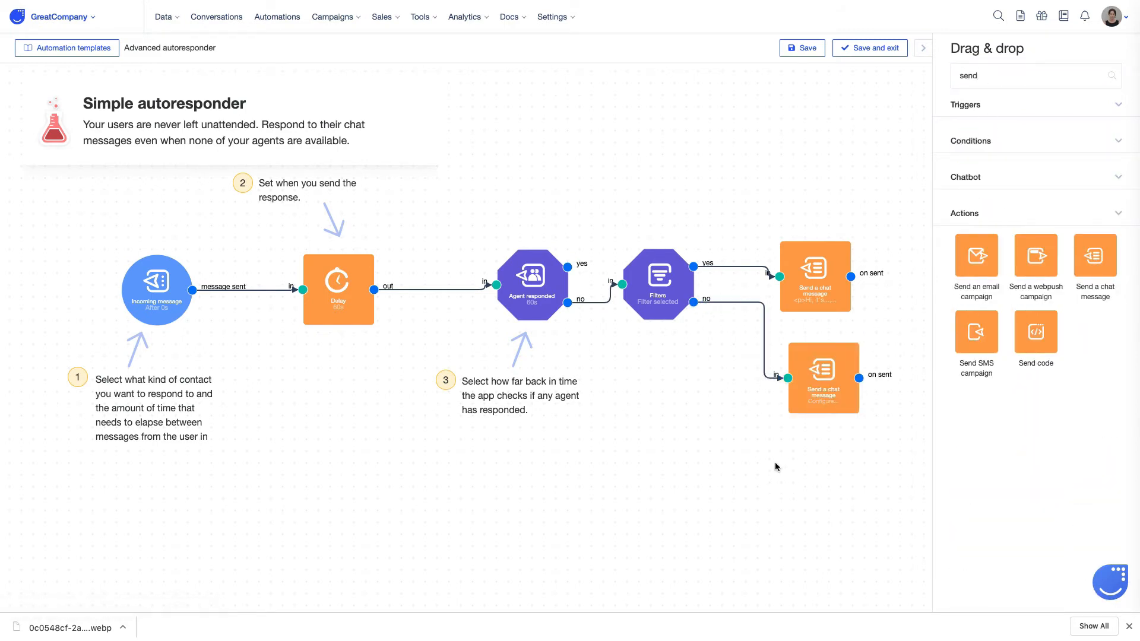
Write the second reply "Welcome again 🙂 We work 8am-4pm, Mon-Fri, and we'll get back to you immediately after being back in the office. Thanks for your patience 😊".
double_click(822, 400)
left_click(346, 117)
type("Welcome again ")
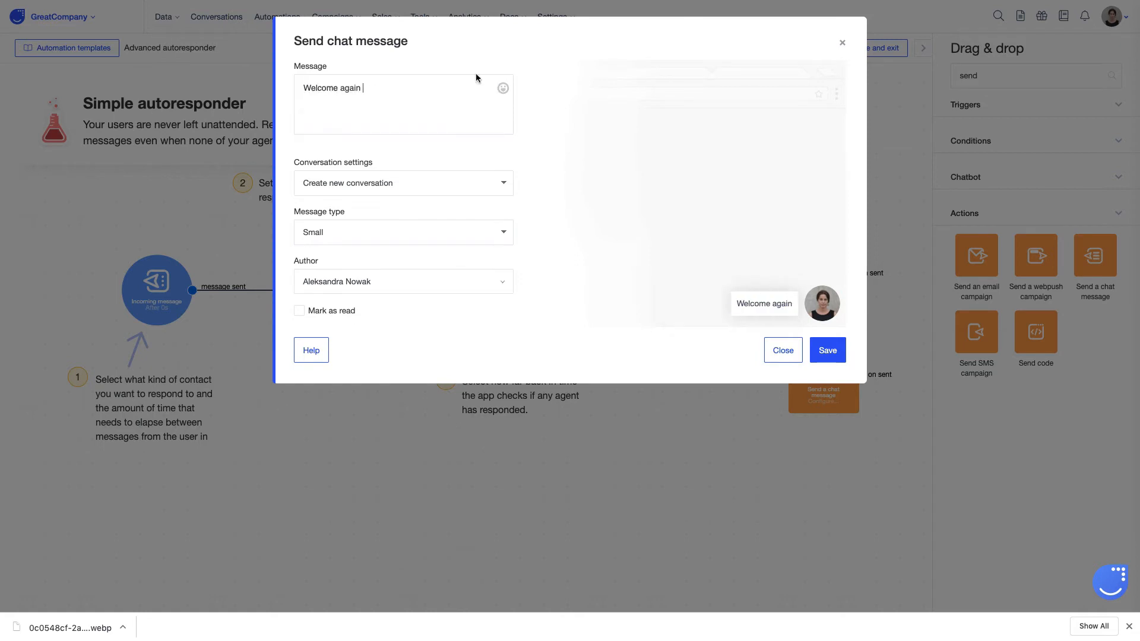
type("🙂 We work 8am-4pm, Mon-Fri,")
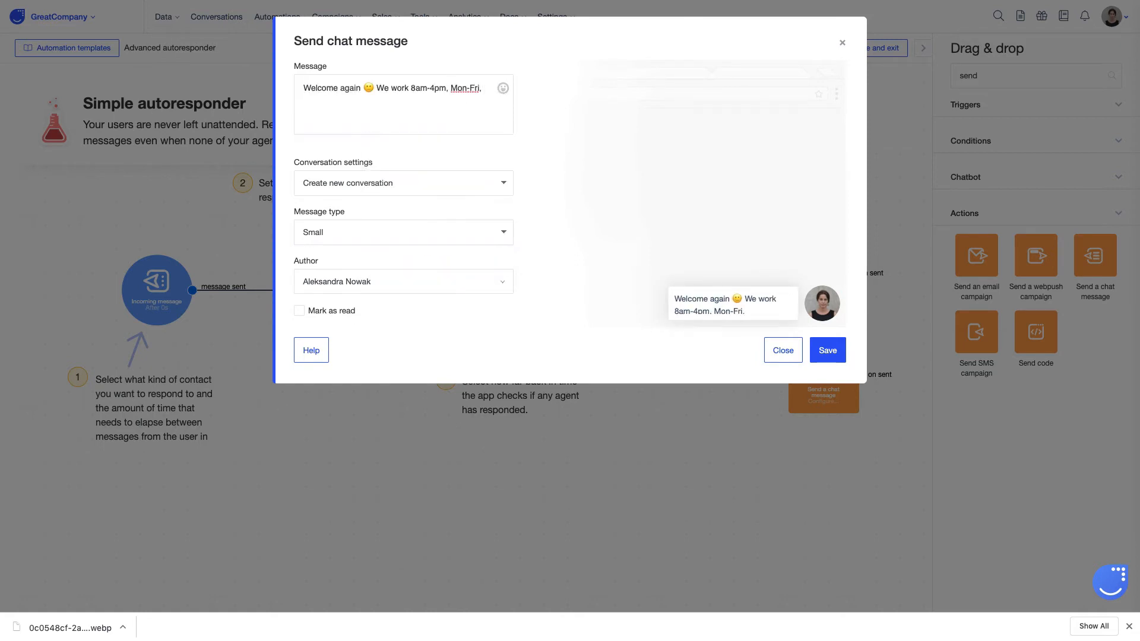
type(" and we'll get back to you immediately")
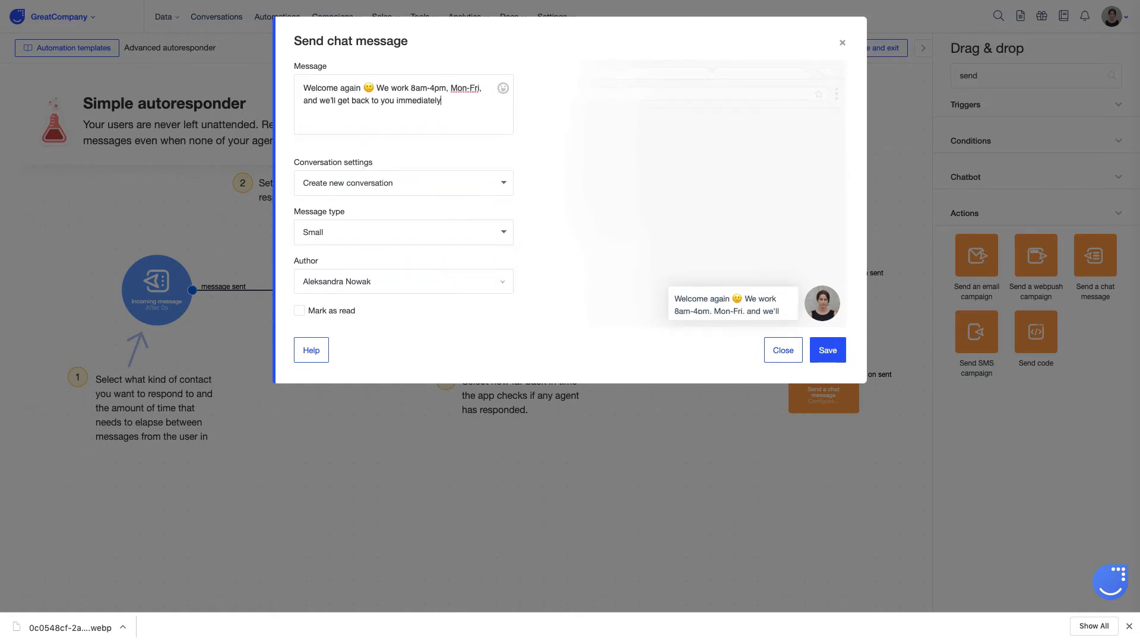
type(" after being back in the office. Thanks for your patience")
left_click(502, 88)
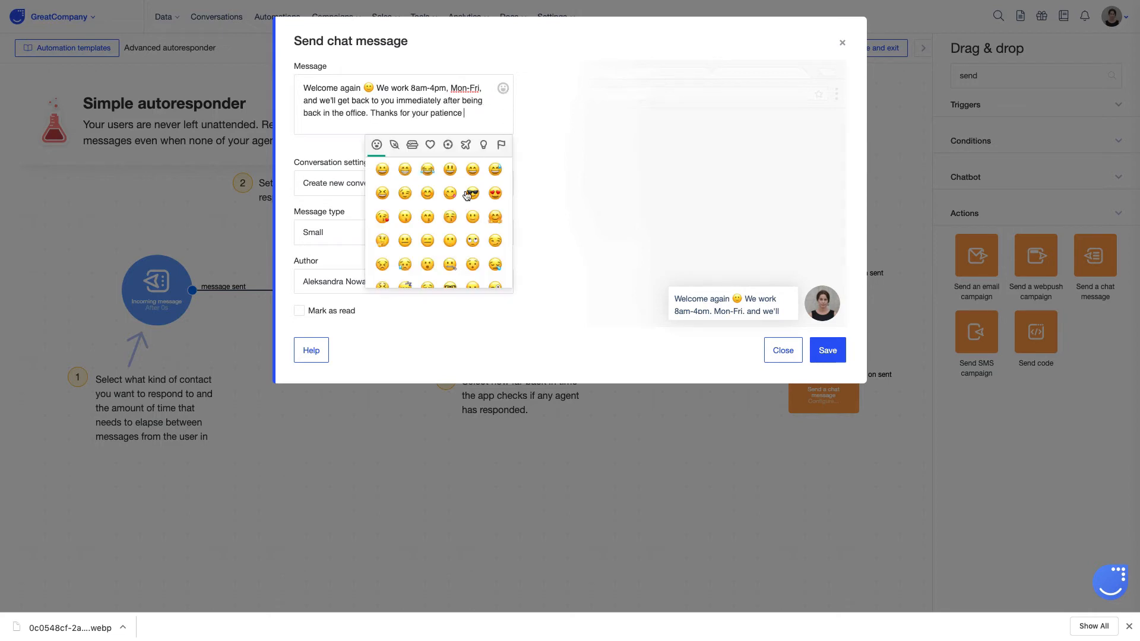
left_click(507, 174)
Set the second message to Use last active conversation with the same author as the first, enable Mark as read and save the module.
left_click(416, 281)
left_click(330, 427)
left_click(299, 310)
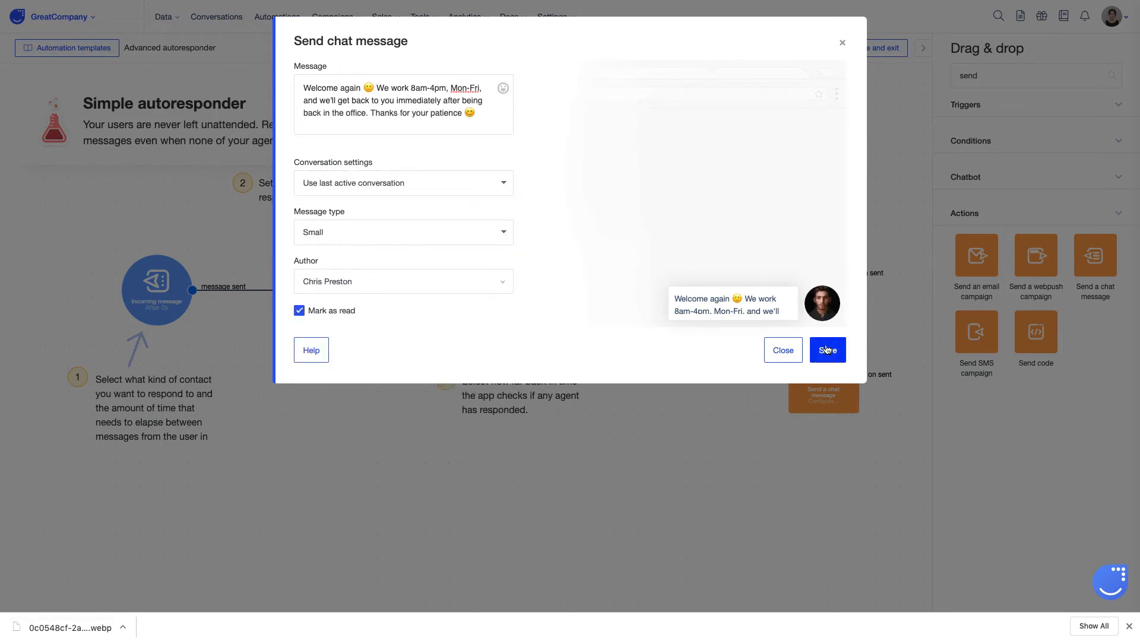
left_click(827, 350)
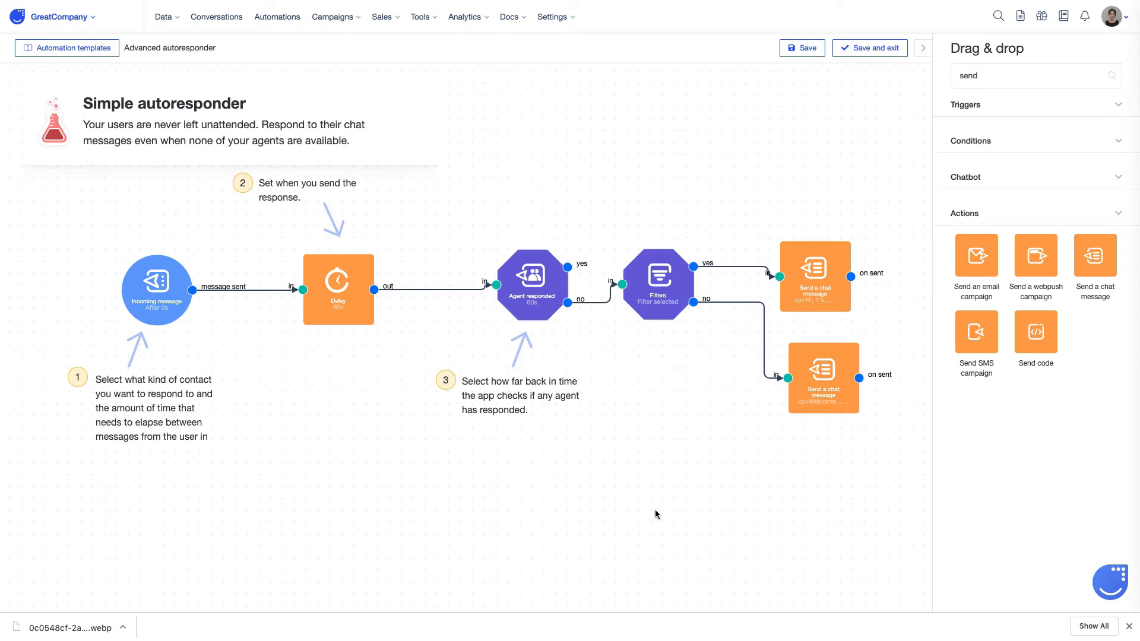
Unlink the Incoming message trigger from the Delay, then place a Time condition between them and connect it to the trigger.
left_click(217, 289)
left_click_drag(156, 289, 89, 276)
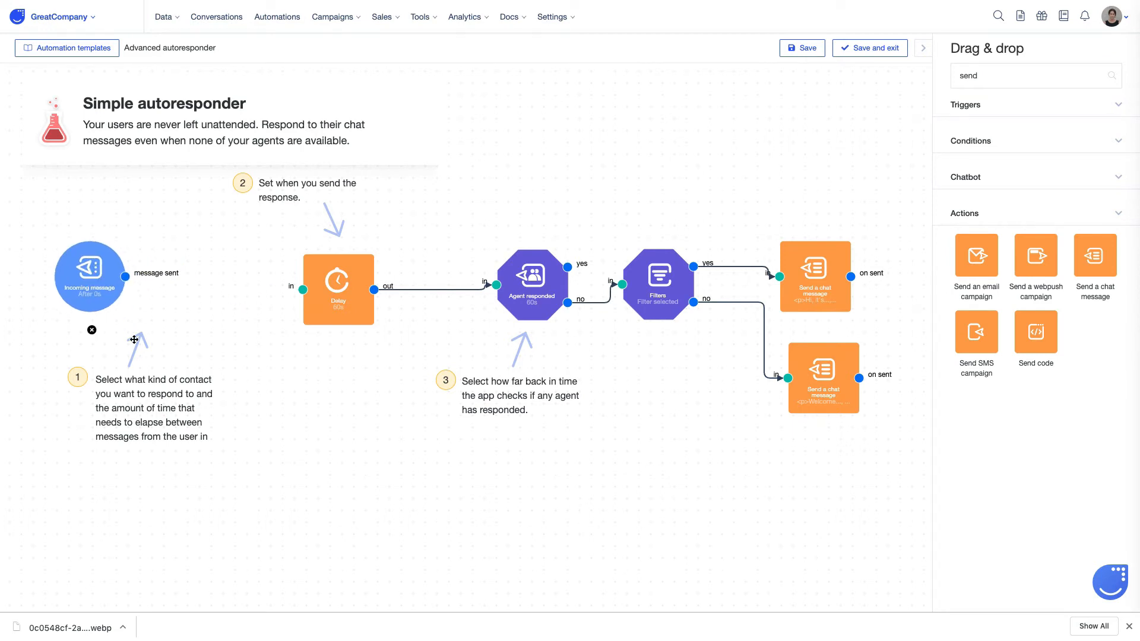
left_click(1024, 76)
type("send")
key("BackSpace")
key("BackSpace")
key("BackSpace")
key("BackSpace")
type("tim")
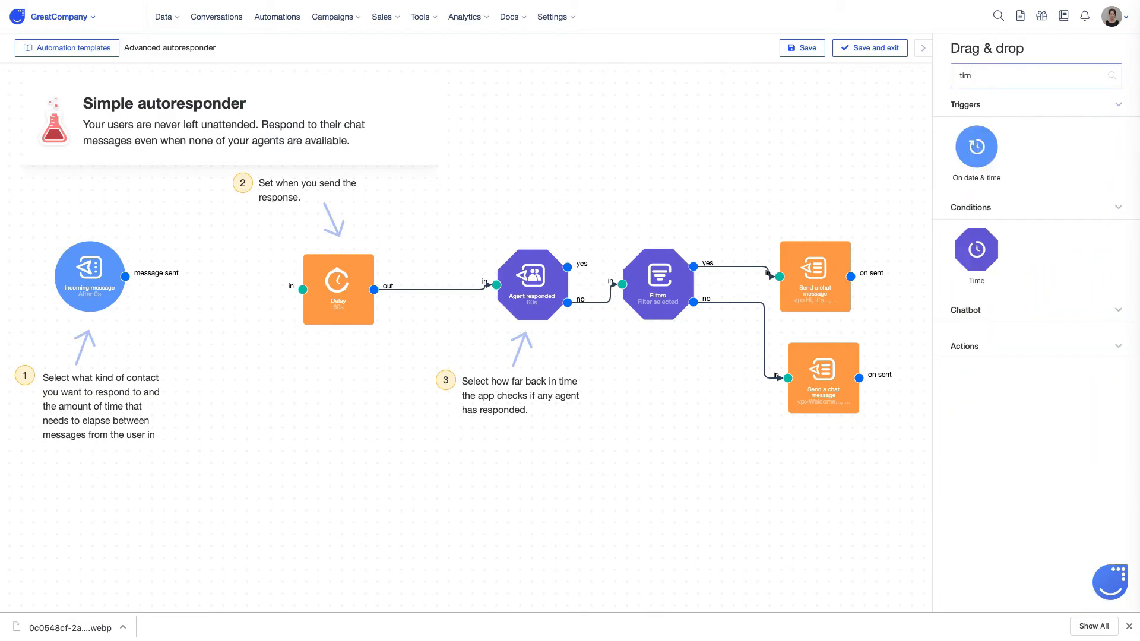
left_click_drag(976, 249, 191, 285)
Set the Time condition's days of the week to Monday through Friday.
left_click(191, 284)
left_click(468, 130)
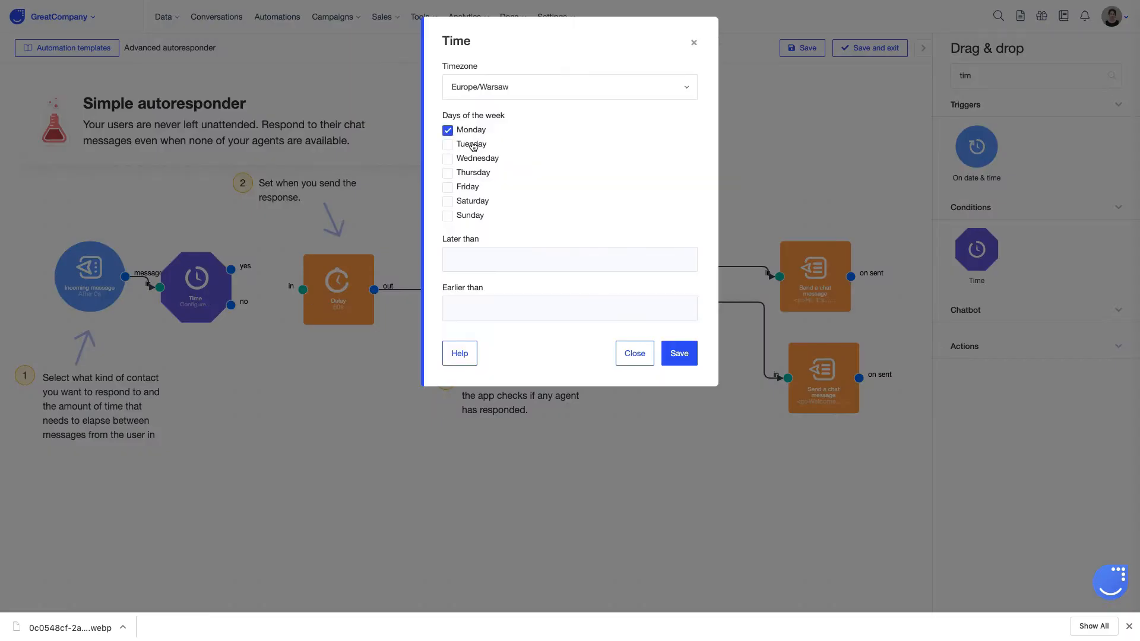
left_click(469, 144)
left_click(468, 158)
left_click(467, 173)
left_click(466, 187)
Set the Time condition to later than 4:00 PM and earlier than 8:00 AM, and save the module.
left_click(455, 256)
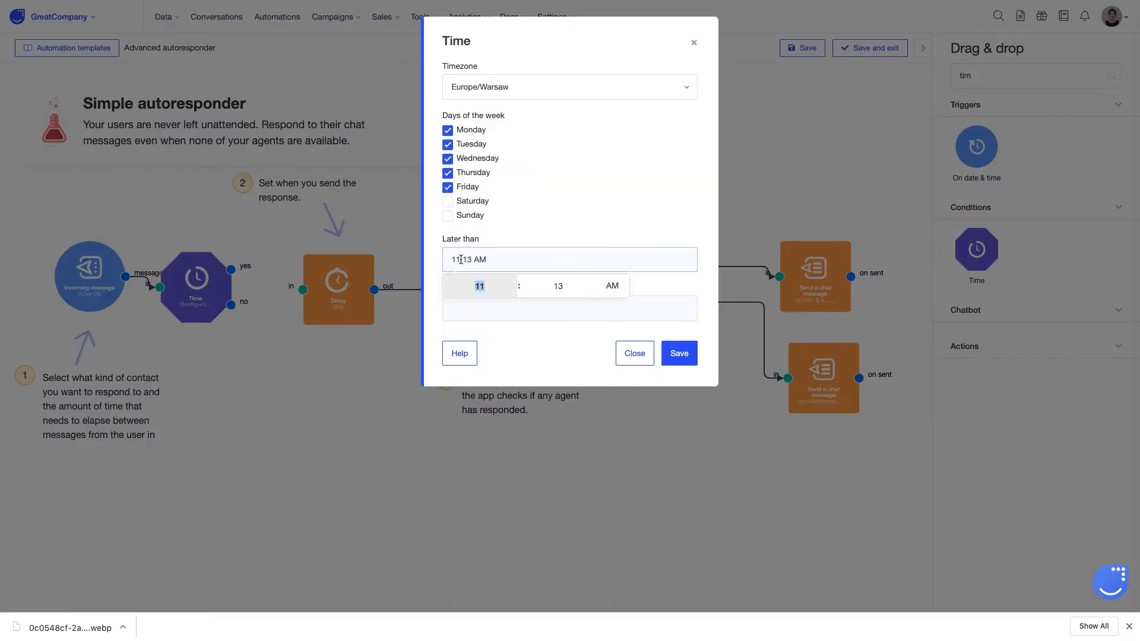
type("16")
key("Tab")
type("00")
key("Tab")
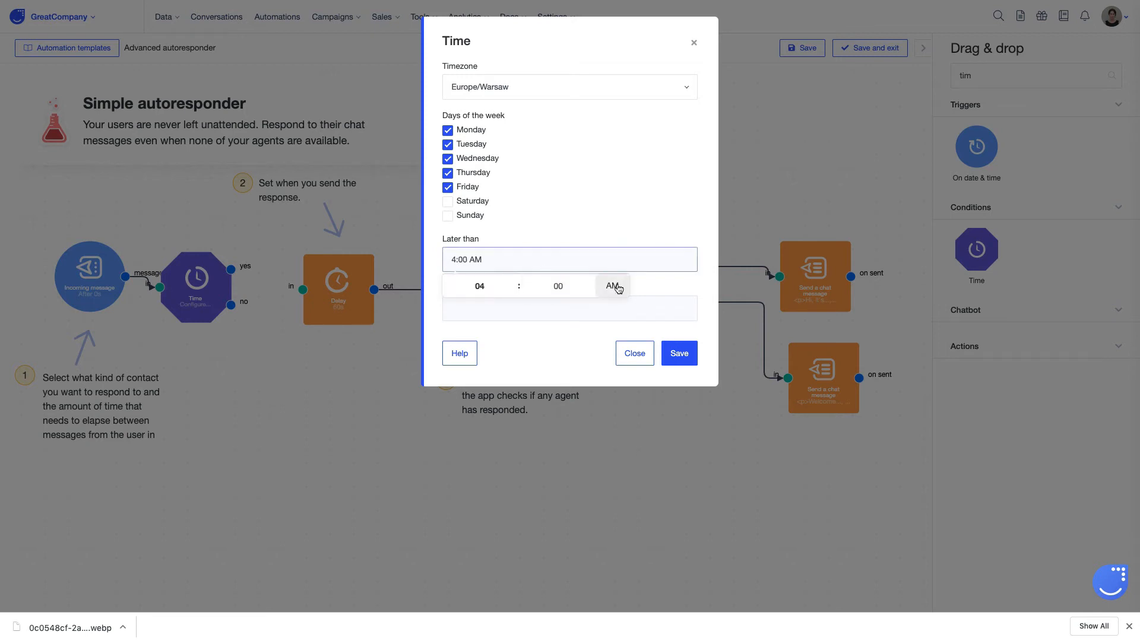
left_click(501, 306)
type("08")
key("Tab")
type("00")
left_click(614, 287)
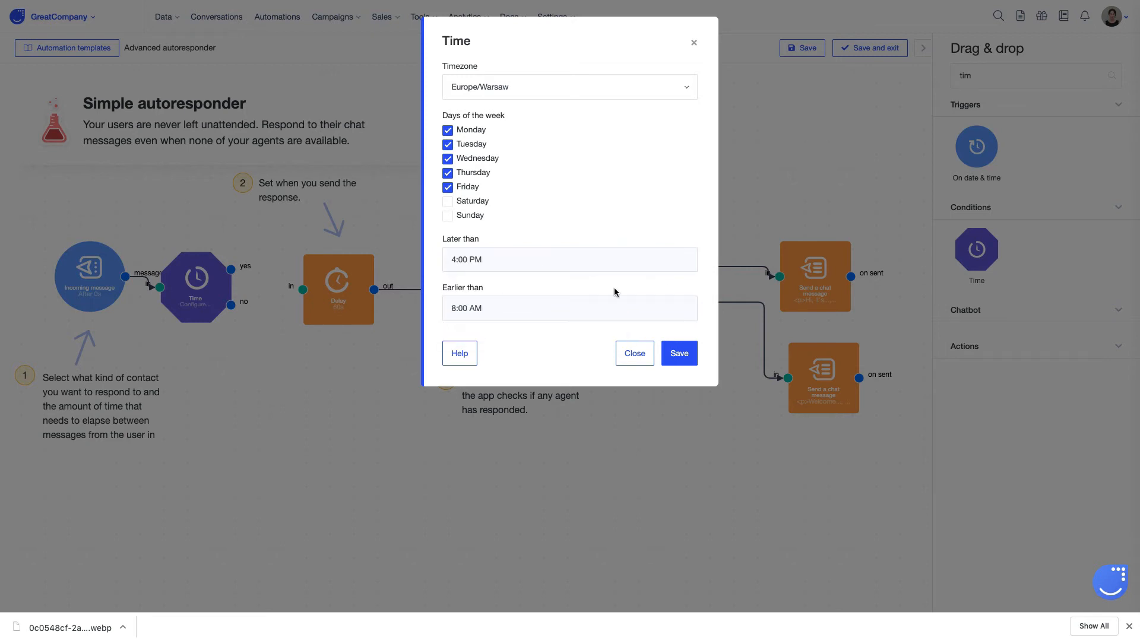
left_click(679, 353)
Add a second Time condition on the first one's no output and link the yes outputs of both to the Delay.
left_click_drag(237, 381, 195, 374)
left_click_drag(231, 269, 302, 289)
left_click_drag(230, 305, 184, 374)
left_click_drag(219, 374, 302, 289)
Set the second Time condition to Saturday and Sunday and save the module.
left_click(236, 404)
left_click(448, 201)
left_click(447, 216)
left_click(679, 353)
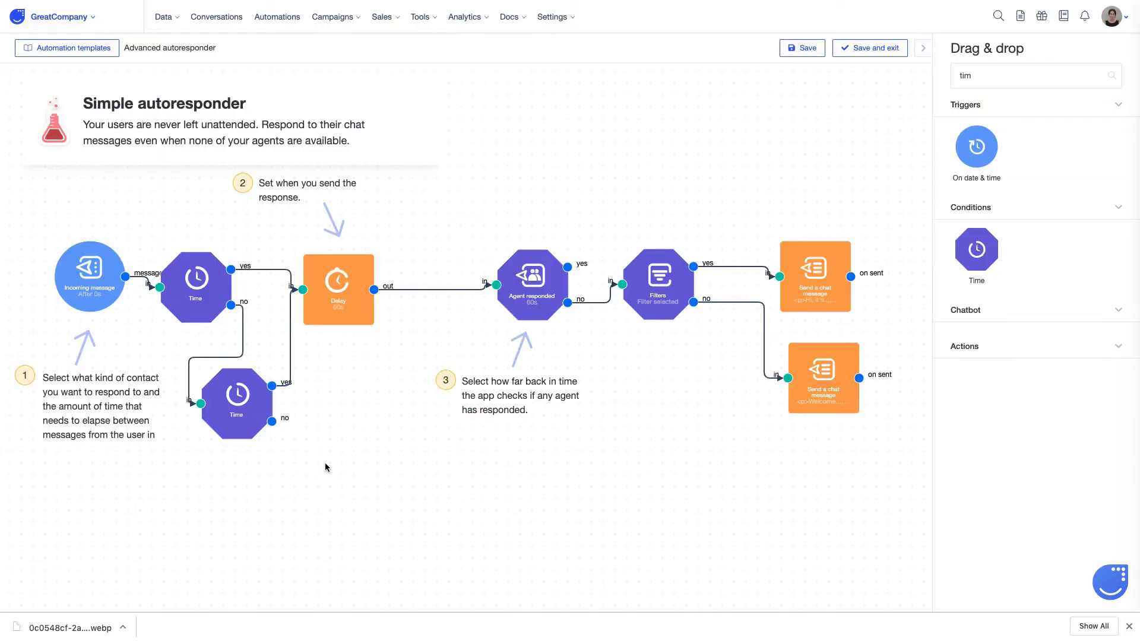
Begin saving the automation with the description "Advanced version of autoresponder while being out-of-office.".
left_click(855, 48)
type("Advanced version of auto")
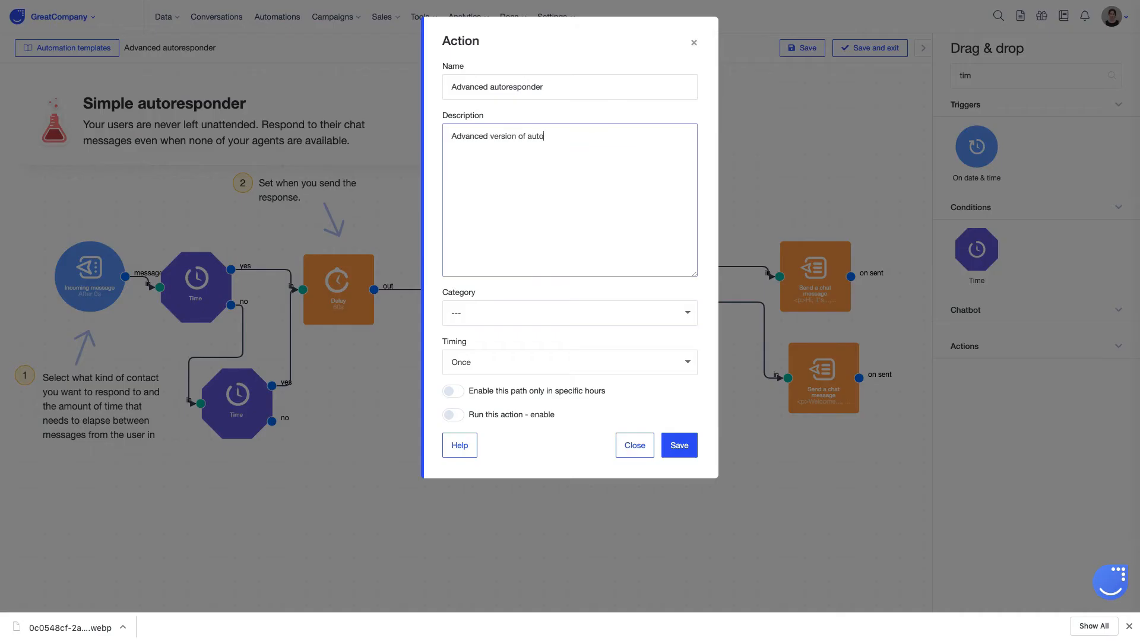
type("responder while being out-of-office.")
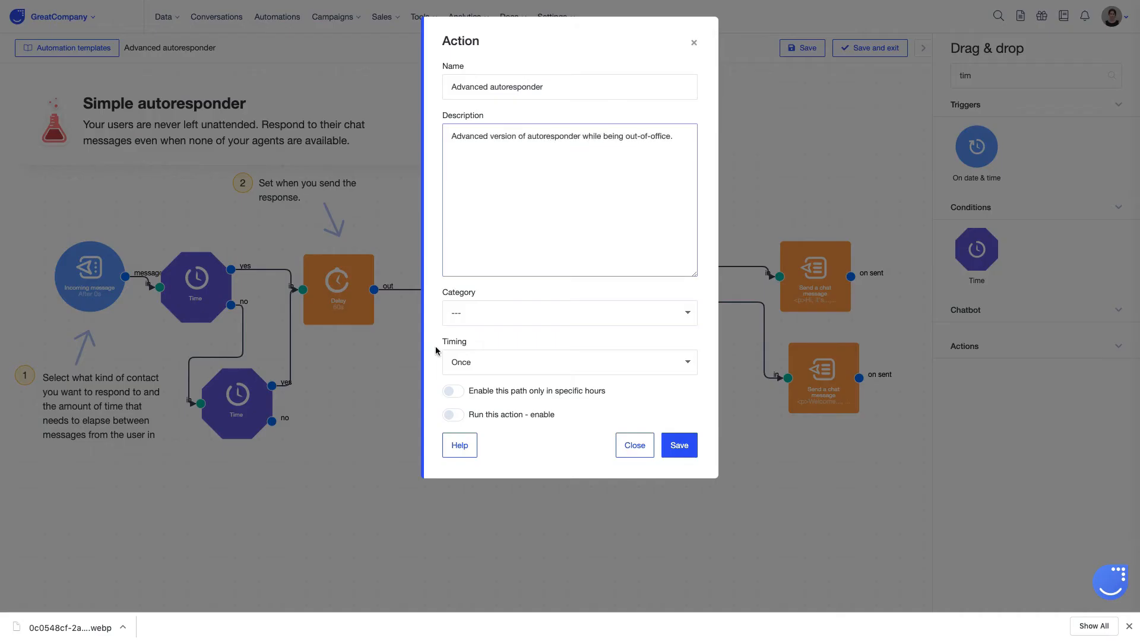
Assign the automation to the Autoresponders category with timing Max. once per day, enable it to run and save it.
left_click(475, 313)
left_click(503, 322)
left_click(500, 368)
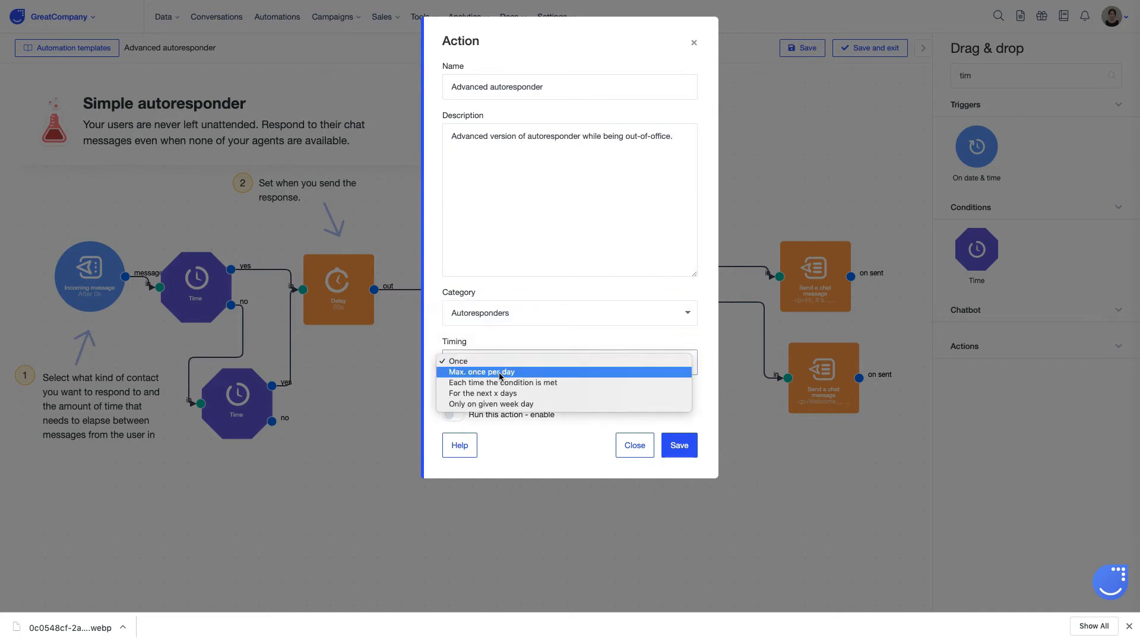
left_click(478, 372)
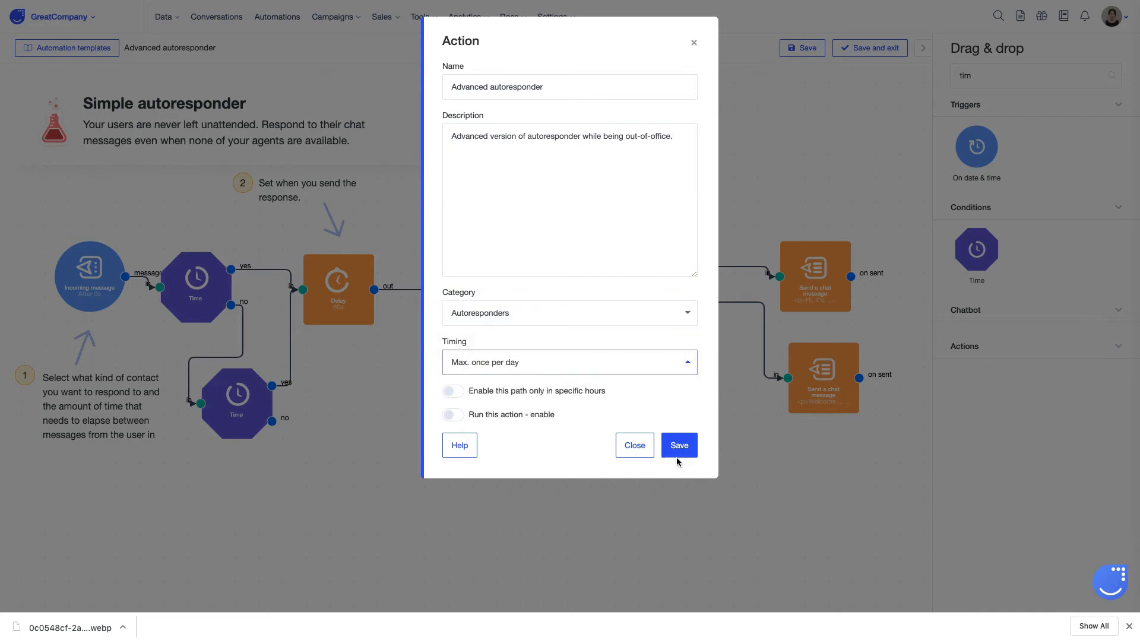
left_click(520, 415)
left_click(675, 452)
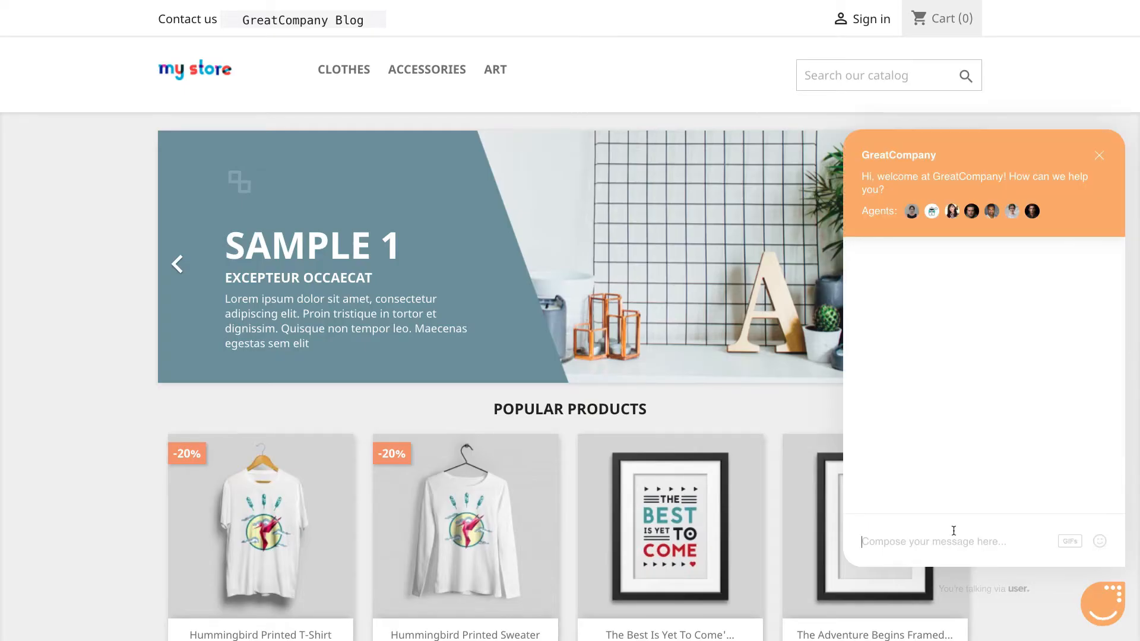
Switch to the store website and send "Hi there!" through its chat widget to test the autoresponder.
type("Hi")
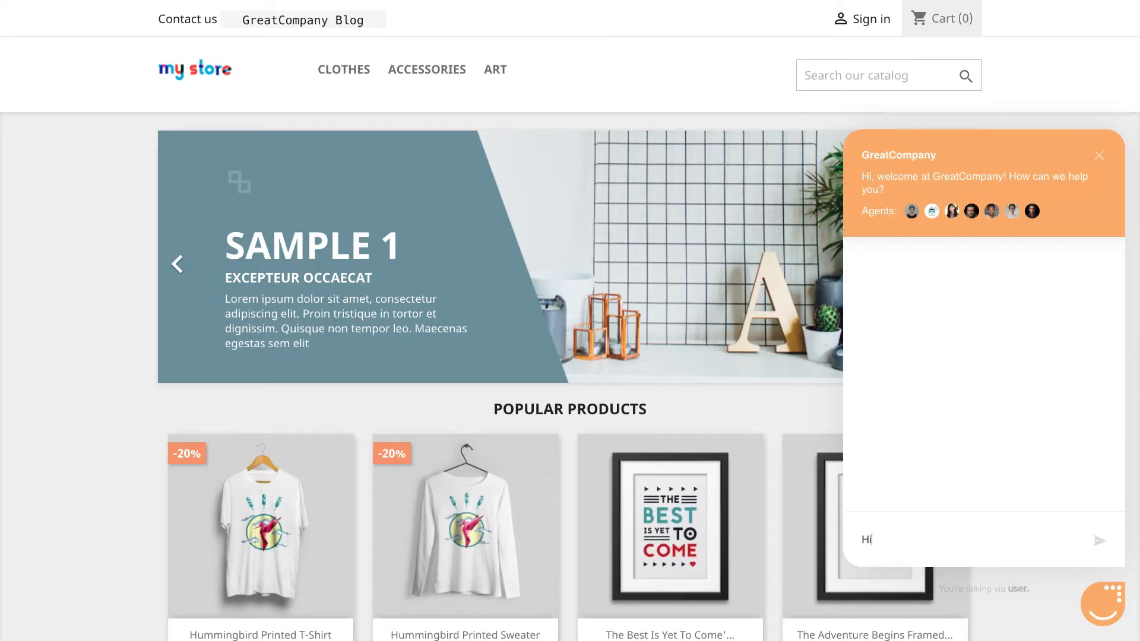
type(" there!")
key("Return")
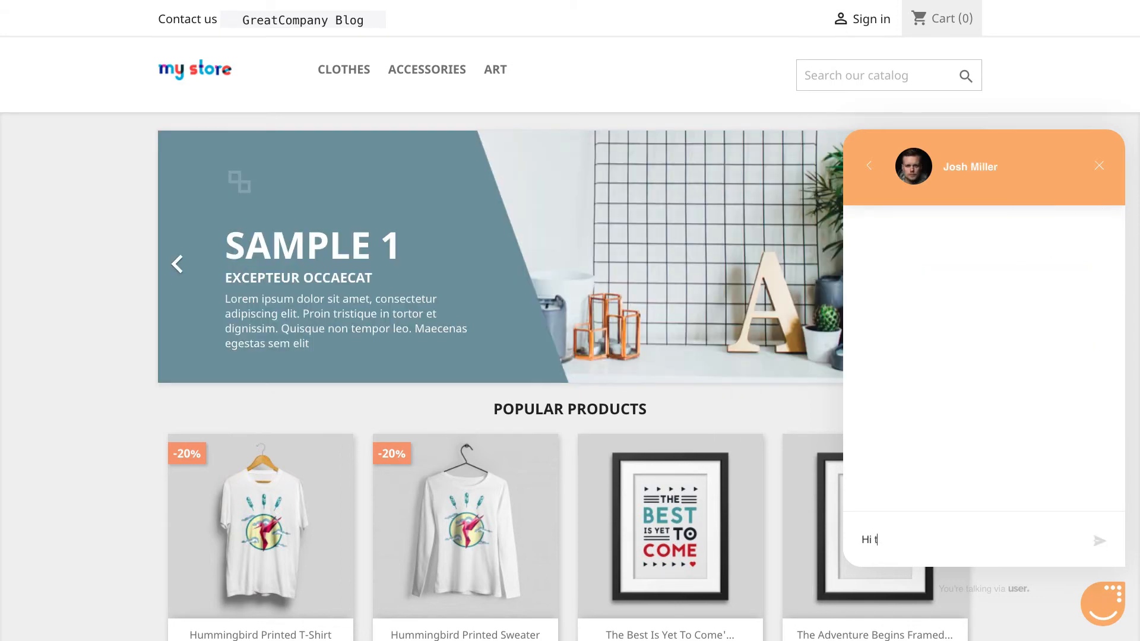
Send "Hi there! Can we discuss the offer today" in the store's chat widget to test the second reply.
type("here! Can we discuss the offe")
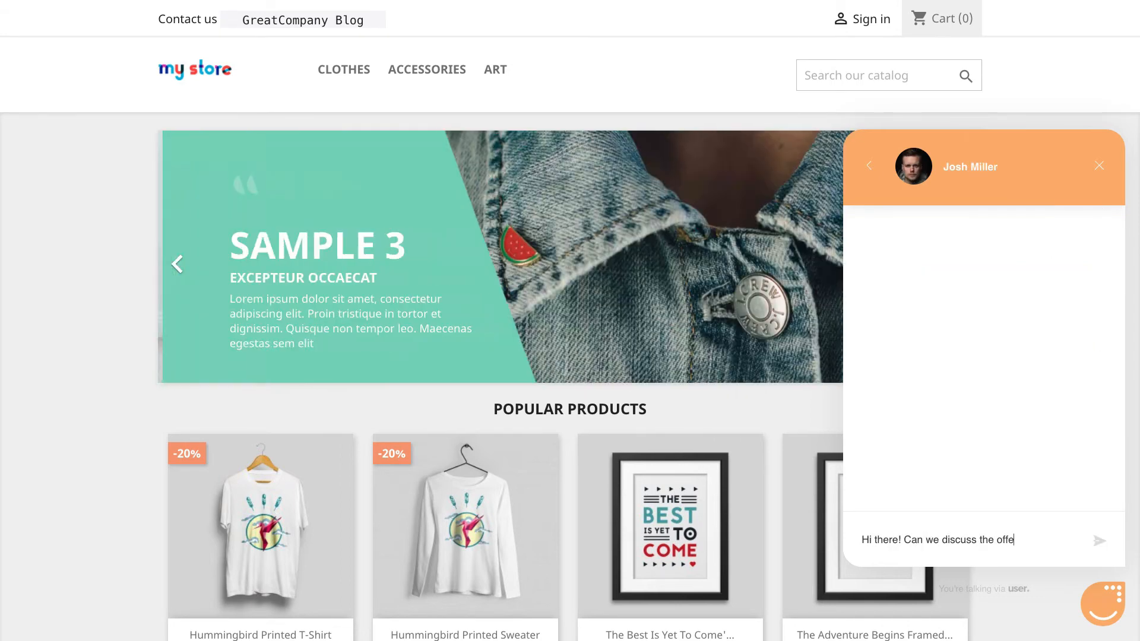
type("r today")
key("Return")
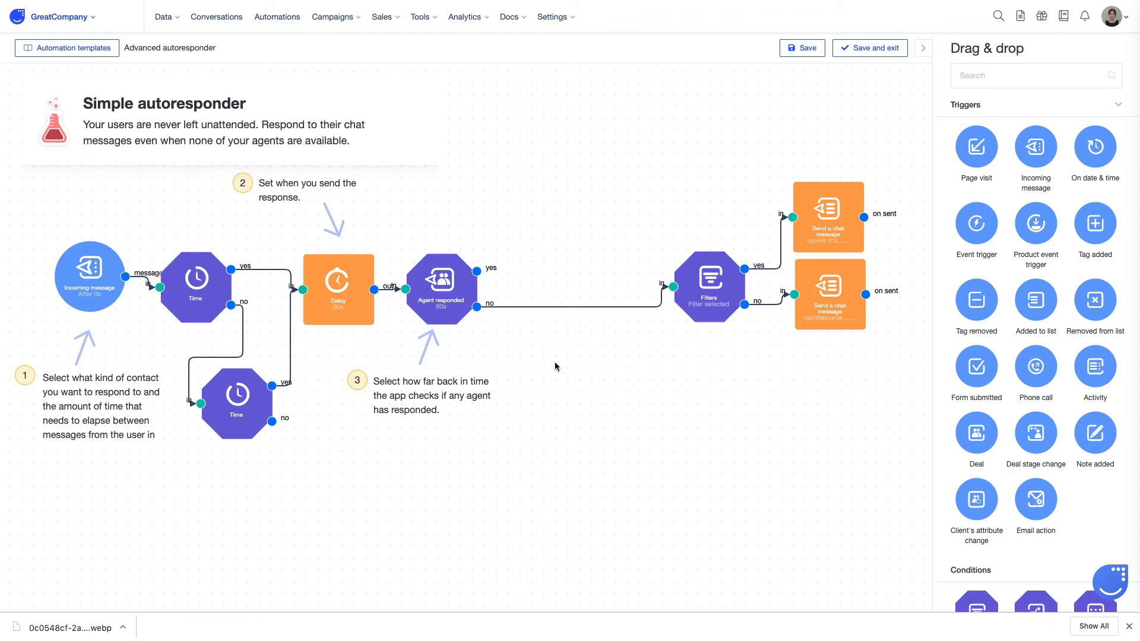
Return to the automation editor and insert a new Filters condition on the no output of Agent responded, replacing the existing link.
left_click(978, 76)
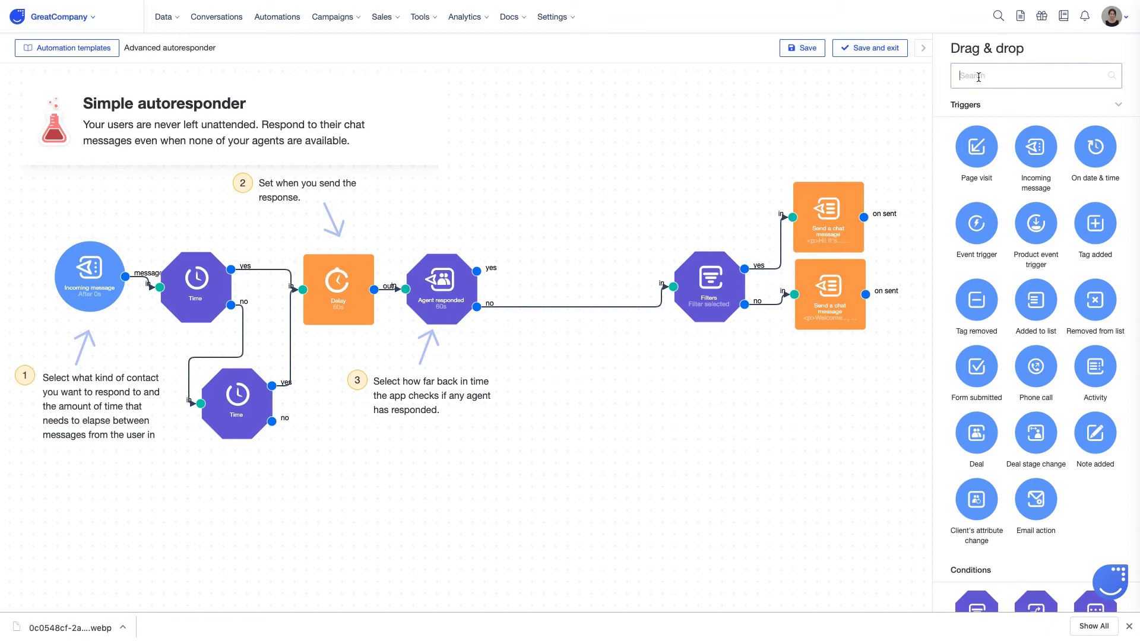
type("filte")
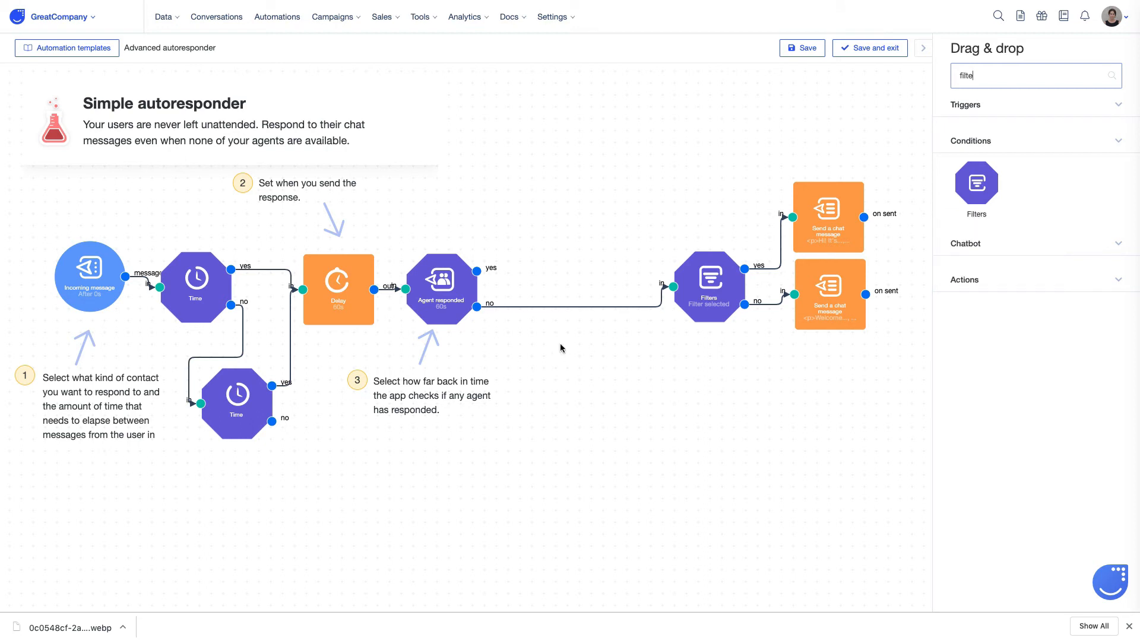
left_click(505, 307)
left_click_drag(976, 182, 556, 294)
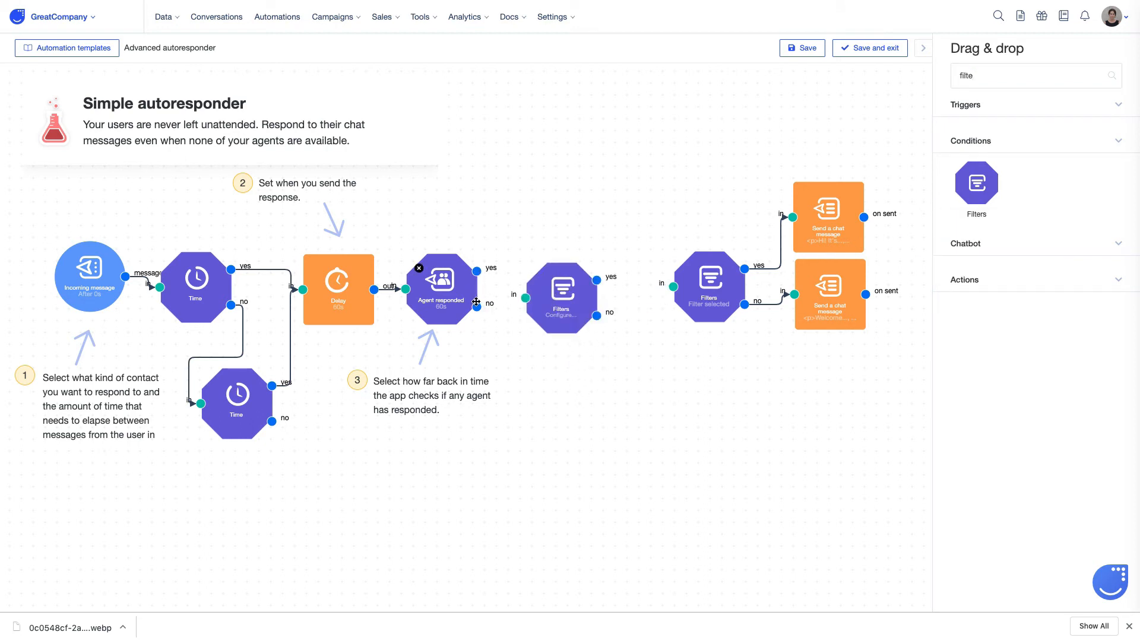
left_click_drag(476, 306, 525, 298)
Set the new filter to browser language exactly "es", save it and link its yes output to the email filter.
left_click(539, 278)
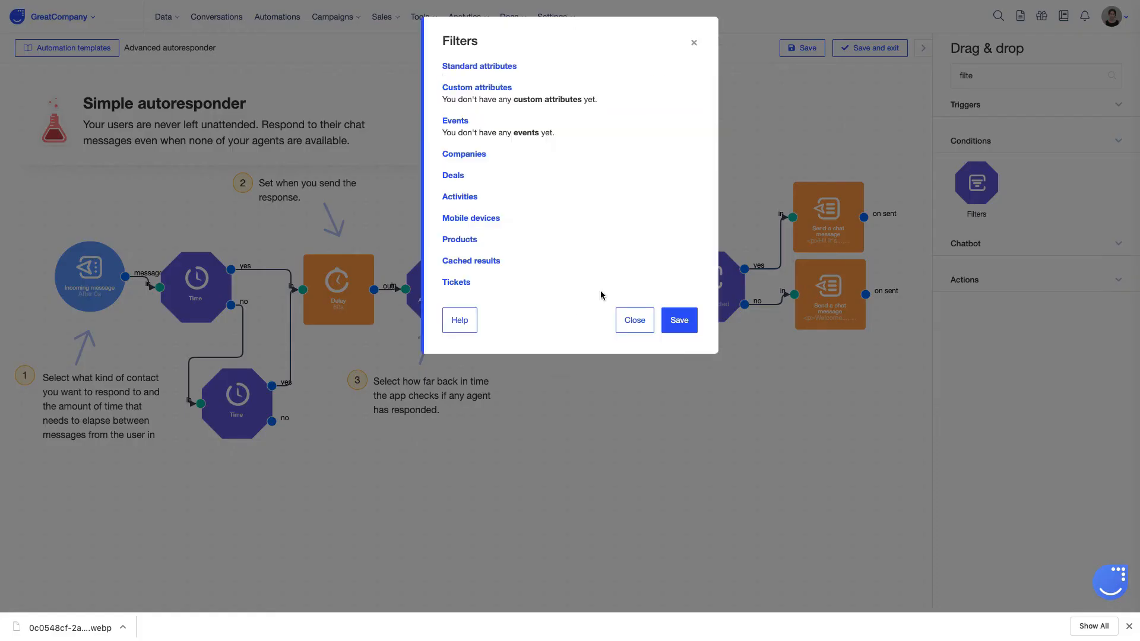
key("ctrl+f")
type("la")
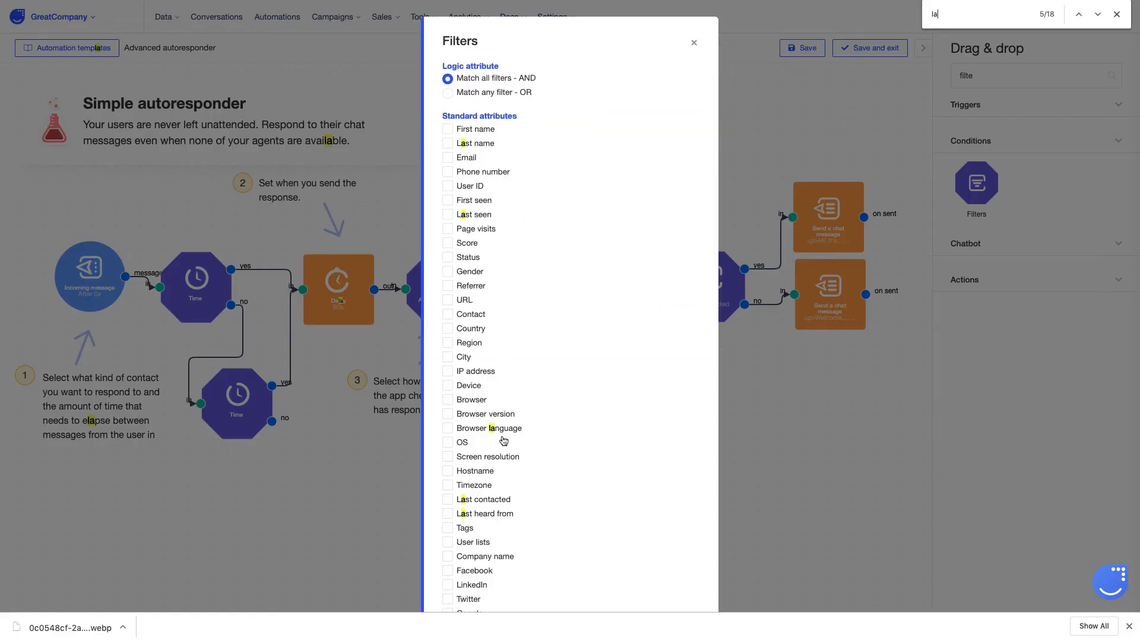
scroll(462, 390, "down", 1)
left_click(448, 361)
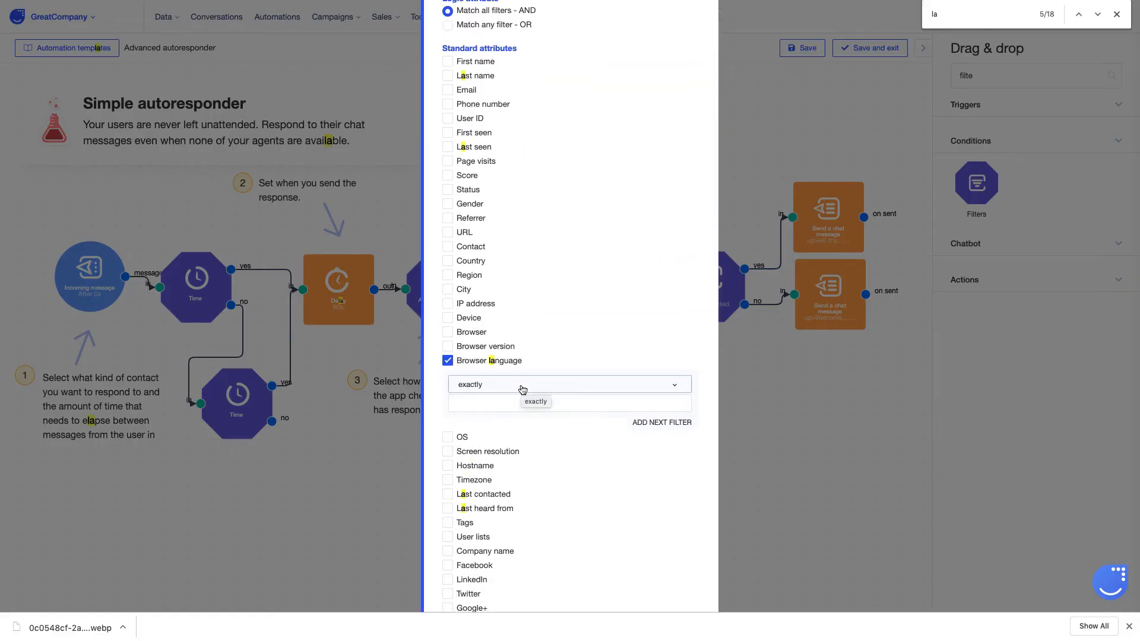
left_click(515, 408)
key("Escape")
type("en")
scroll(572, 440, "down", 15)
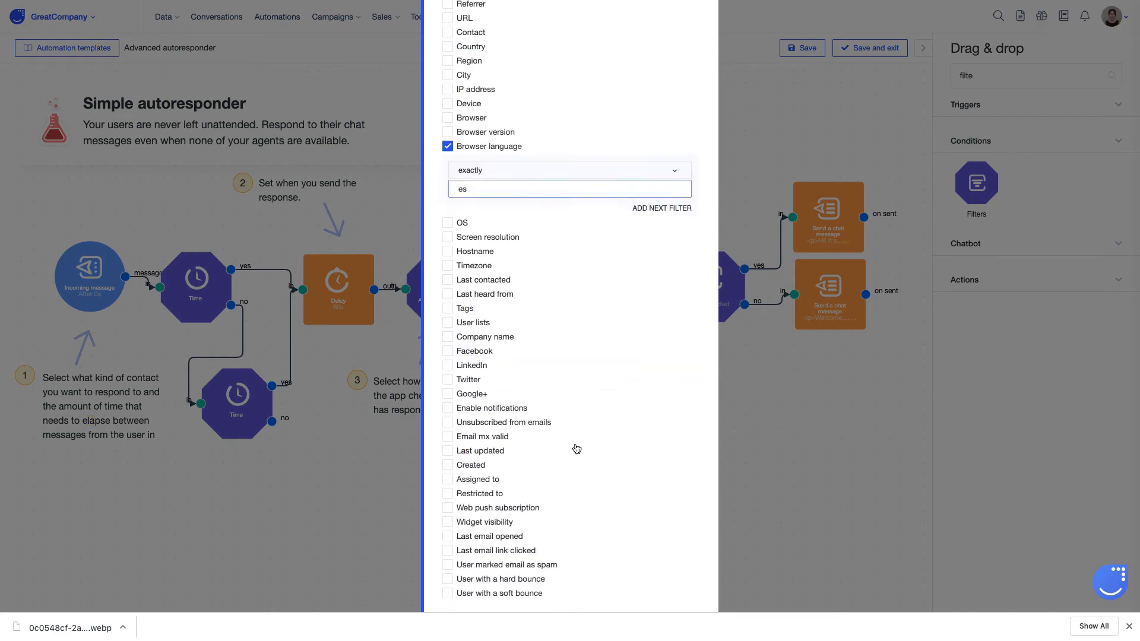
left_click(679, 561)
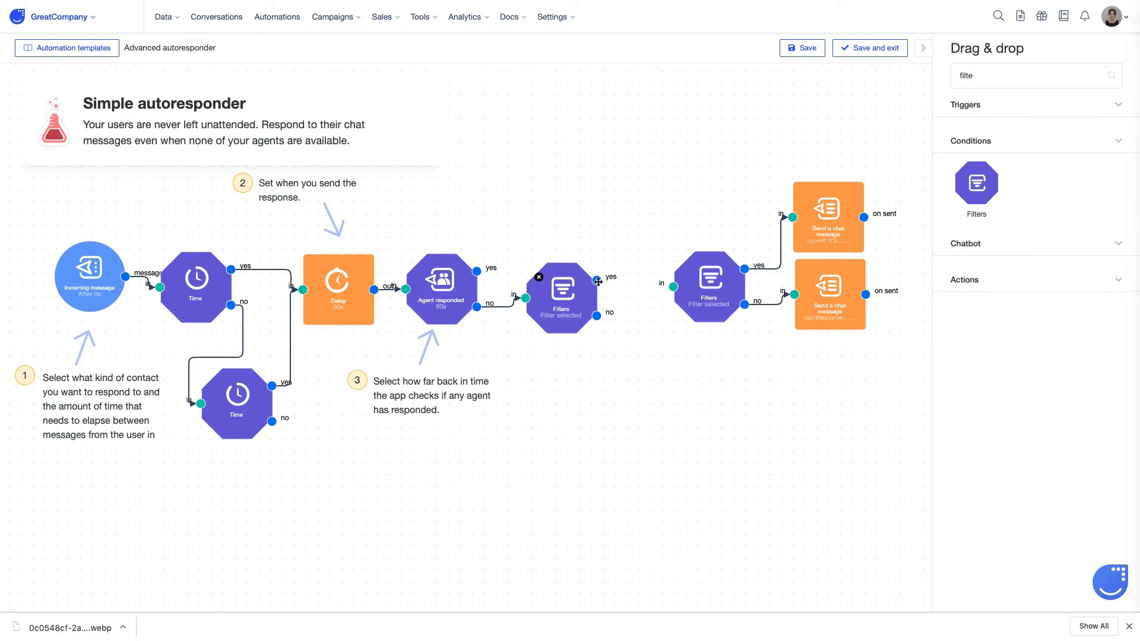
left_click_drag(596, 279, 673, 286)
Replace the upper reply with "¡Hola! Es genial verte en GreatCompany 🙂 Desafortunadamente, estamos fuera de la oficina ahora, estamos disponibles para chatear contigo 8:00-16:00, de lunes a viernes 😊".
left_click(827, 215)
key("ctrl+a")
type("¡Hola! Es genial verte en GreatCompany Desafortunadamente, estamos fuera de la oficina ahora, estamos disponibles para chatear contigo 8: 00-16: 00, de lunes a viernes 😊")
left_click(503, 87)
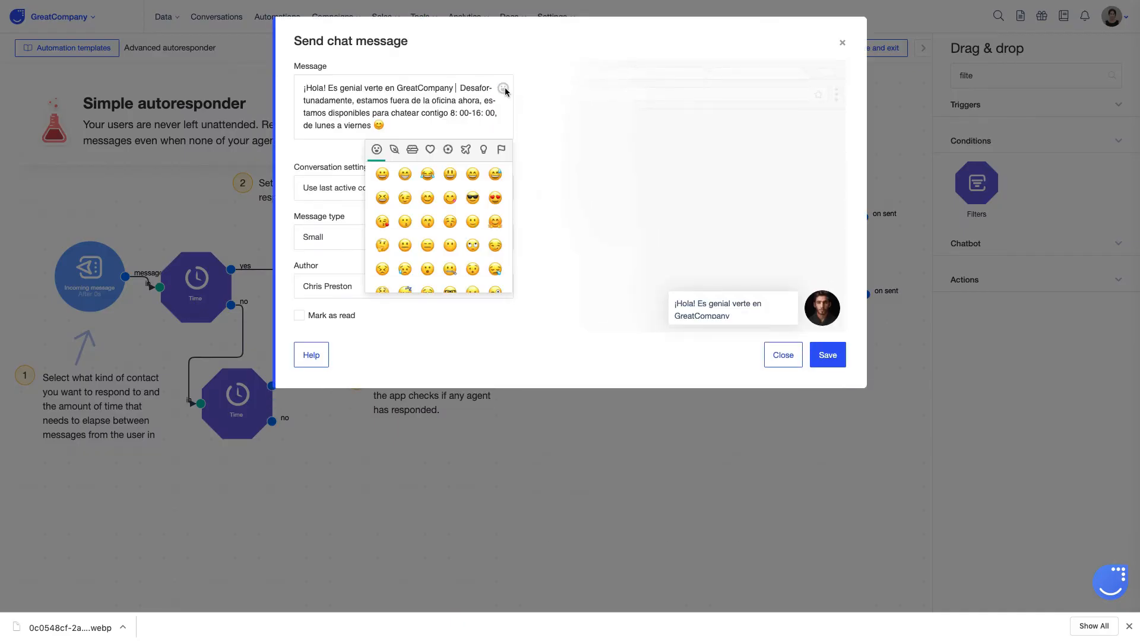
left_click(470, 225)
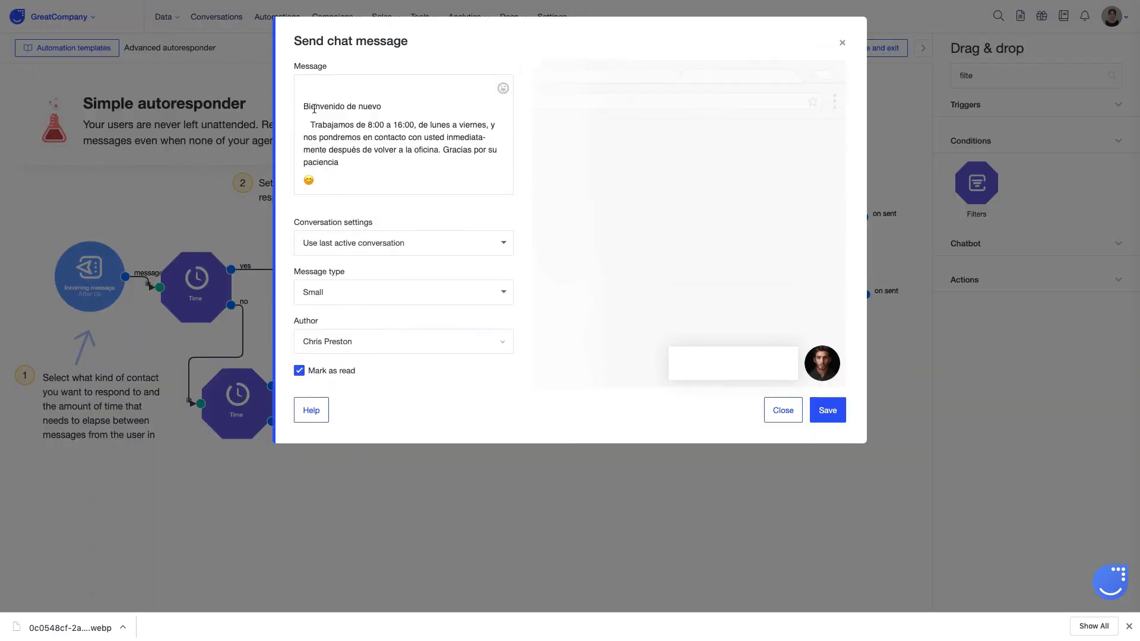
Rewrite the lower reply in Spanish, starting "Bienvenido de nuevo 🙂 Trabajamos de 8:00 a 16:00, de lunes a viernes", and save the module.
left_click(503, 88)
left_click(472, 241)
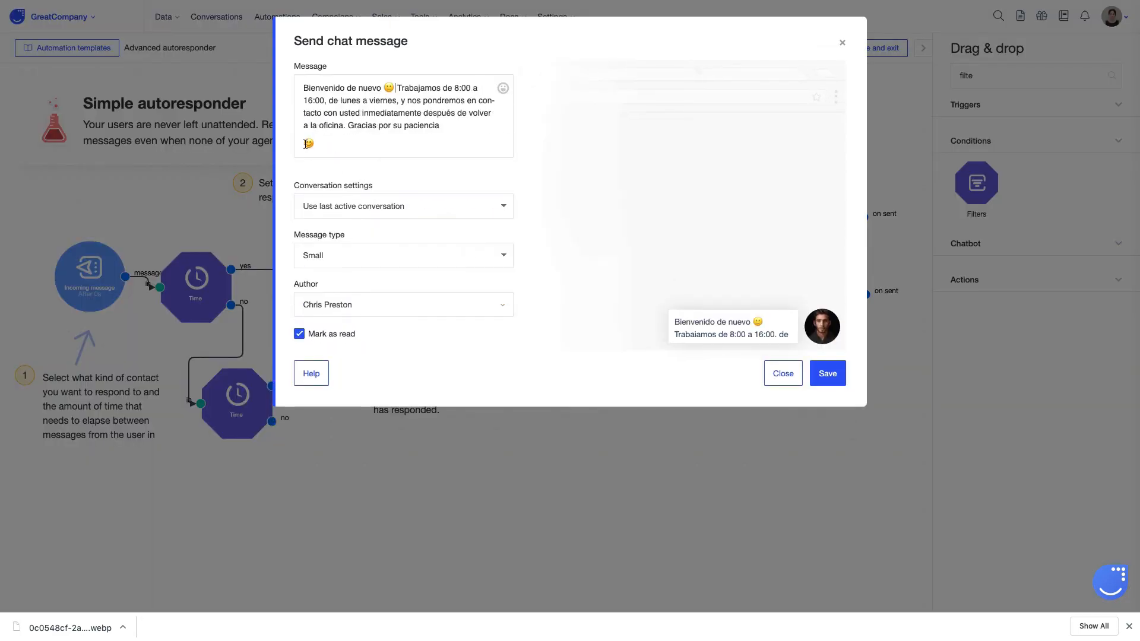
left_click(830, 359)
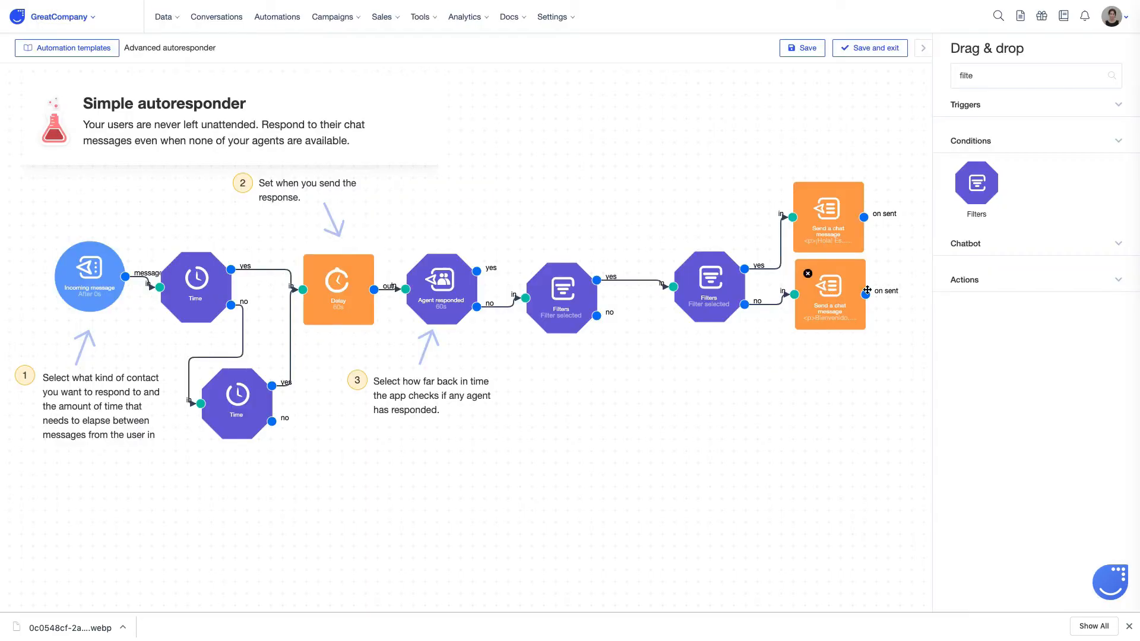
Add a Filters condition on the Spanish language filter's no output and set it to browser language exactly "pl".
left_click_drag(976, 182, 653, 392)
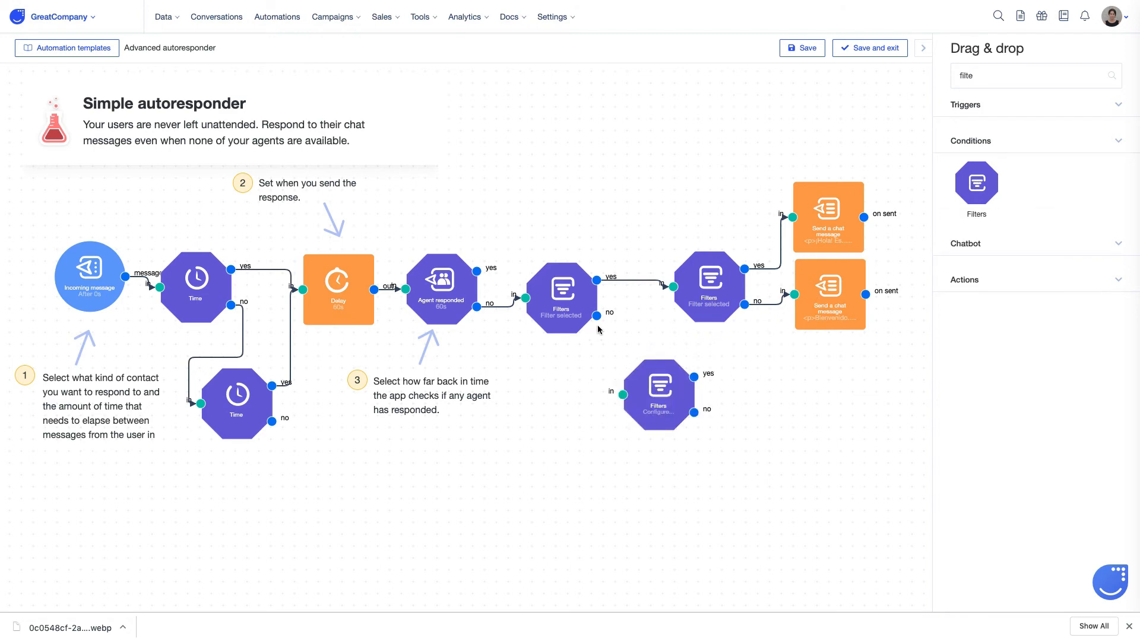
left_click_drag(597, 315, 612, 398)
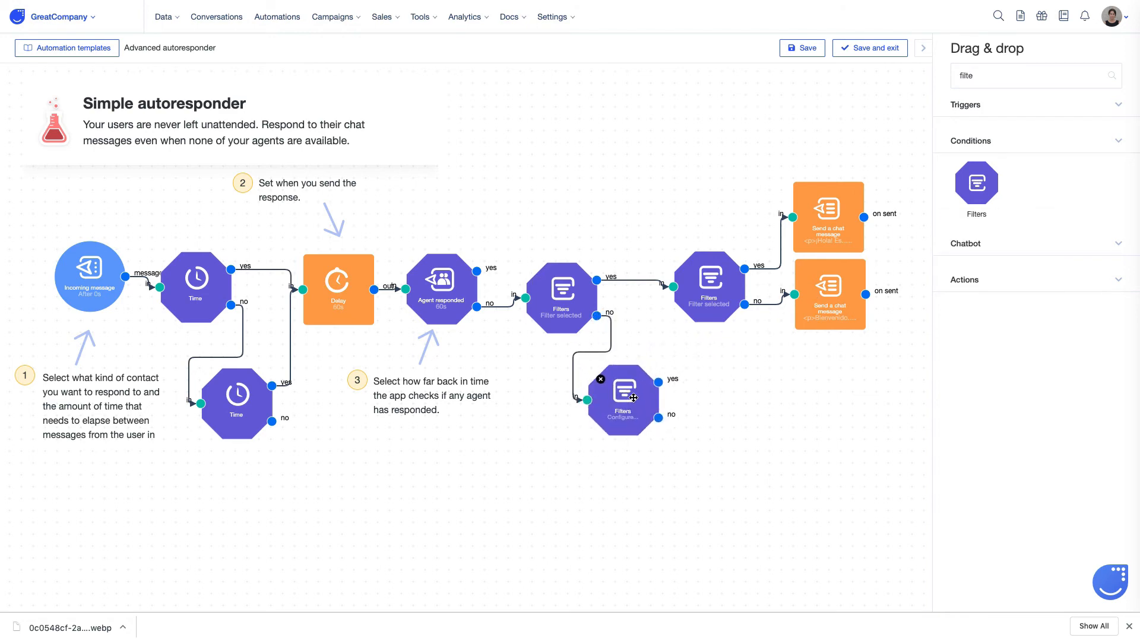
left_click(655, 395)
left_click(473, 432)
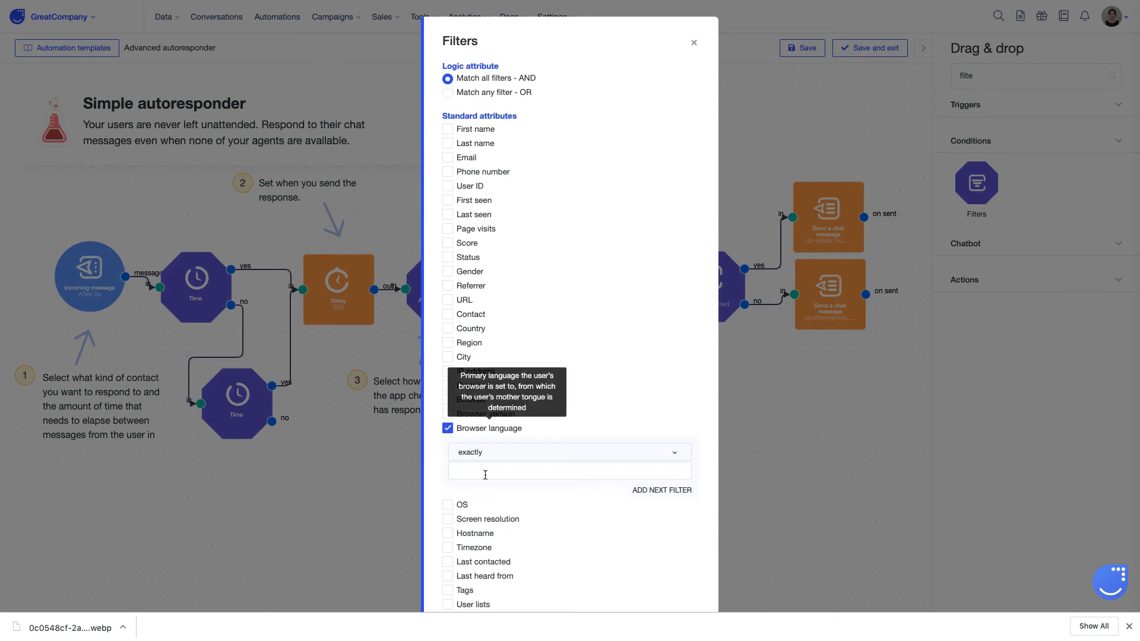
left_click(483, 473)
type("pl")
scroll(571, 508, "down", 10)
scroll(573, 509, "down", 5)
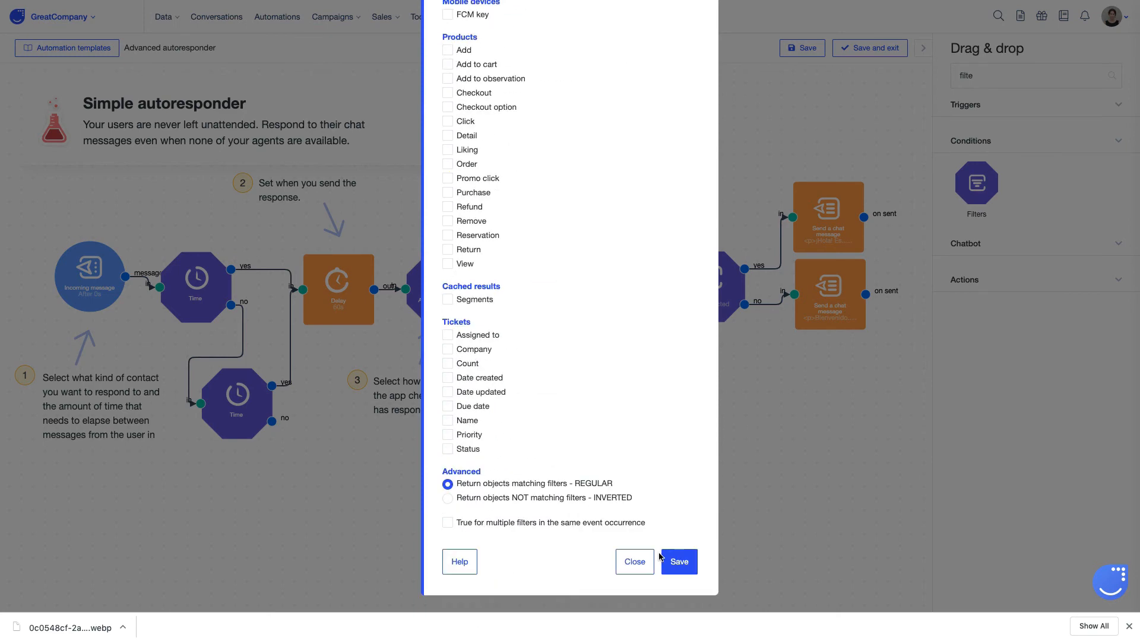
left_click(678, 562)
Add another Filters condition on the Polish language filter's yes output, set it to Email is unknown and save the module.
left_click_drag(977, 183, 686, 408)
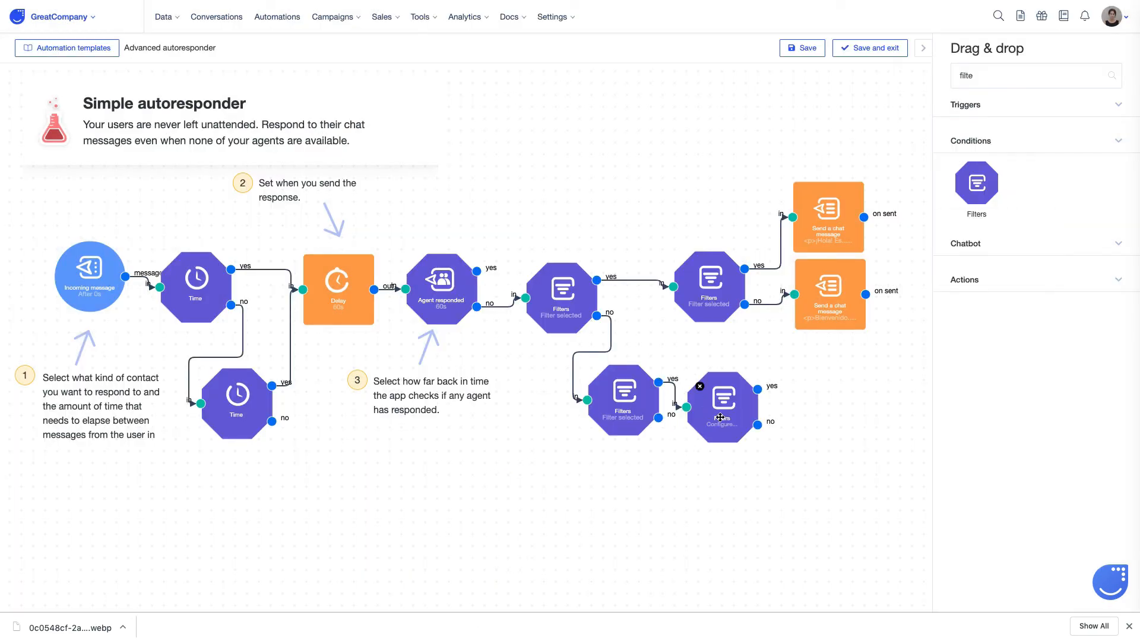
left_click(720, 417)
left_click(448, 157)
left_click(554, 199)
left_click(564, 181)
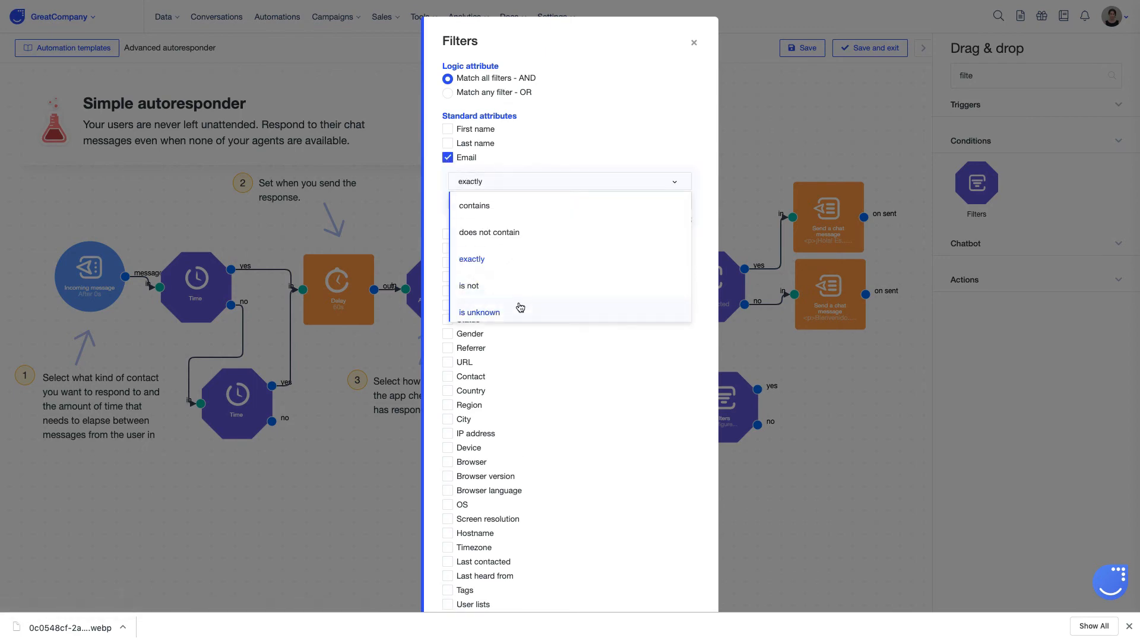
left_click(518, 308)
scroll(639, 430, "down", 15)
left_click(677, 562)
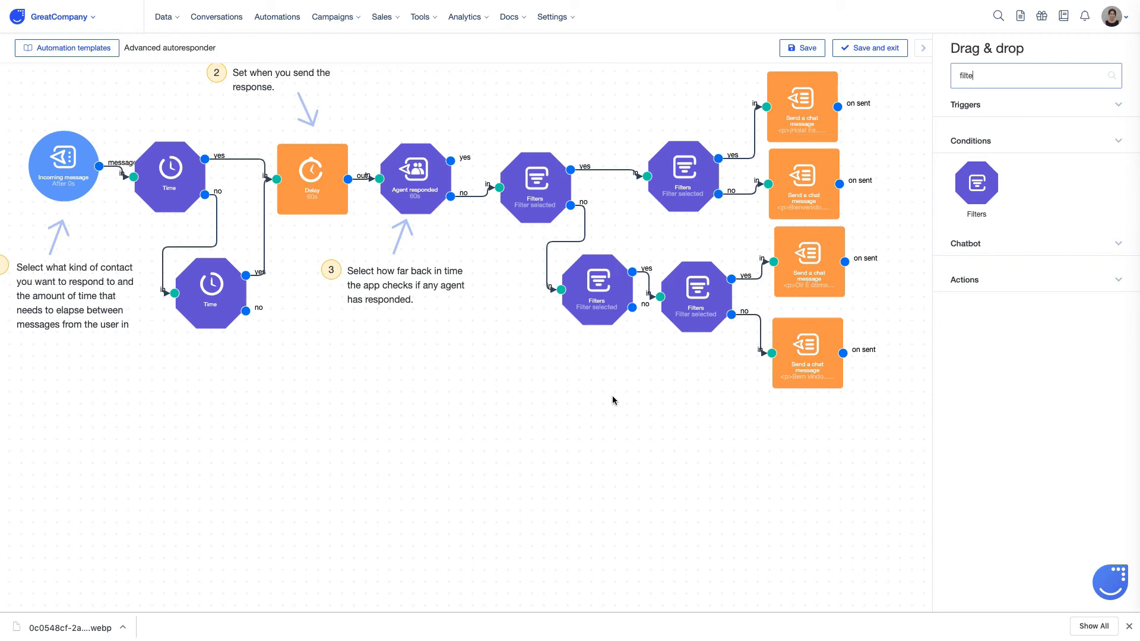
Add a Filters condition on the Polish language filter's no output, set it to Email is unknown and save the module.
left_click_drag(976, 182, 605, 399)
left_click(605, 399)
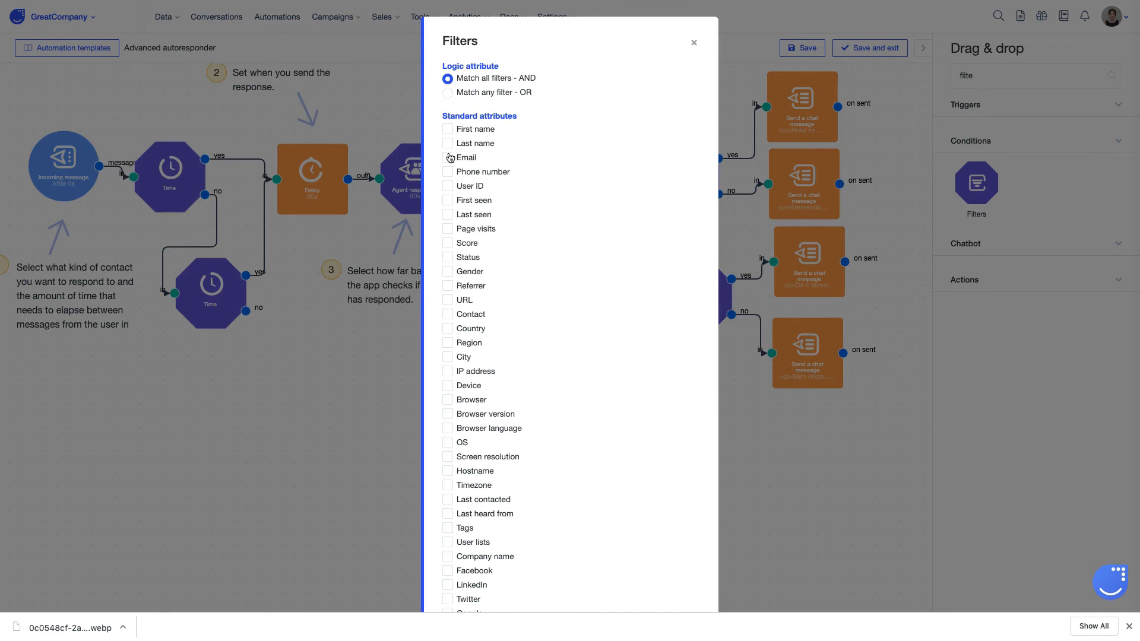
left_click(448, 158)
left_click(542, 189)
left_click(526, 313)
scroll(603, 415, "down", 20)
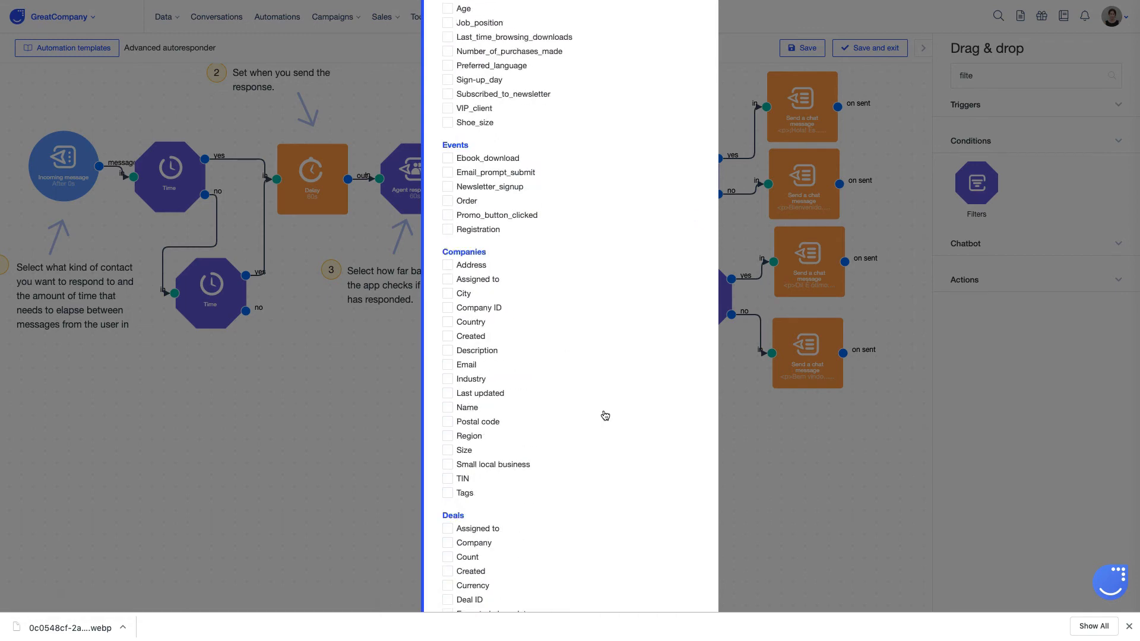
left_click(679, 561)
mouse_move(632, 308)
left_mouse_down()
mouse_move(522, 416)
mouse_move(574, 409)
mouse_move(699, 452)
left_mouse_up()
left_click(639, 419)
Add Send a chat message modules for the new email filter and connect them to its yes and no outputs.
left_click(1036, 75)
key("BackSpace")
key("BackSpace")
key("BackSpace")
key("BackSpace")
key("BackSpace")
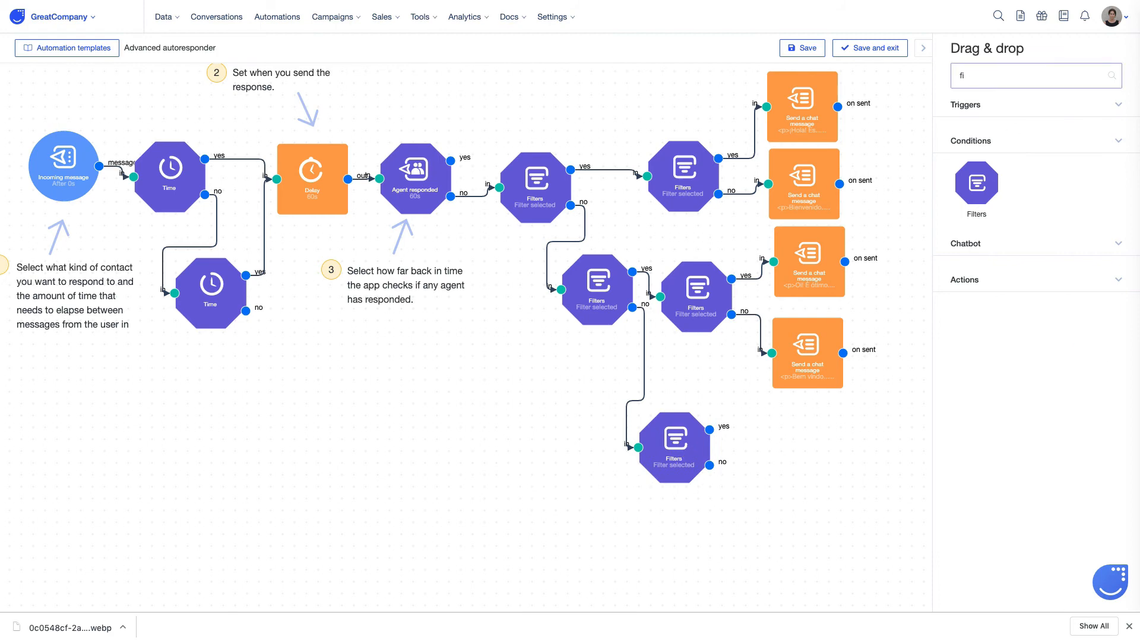
type("send")
left_click_drag(1095, 255, 821, 540)
left_click_drag(710, 429, 782, 454)
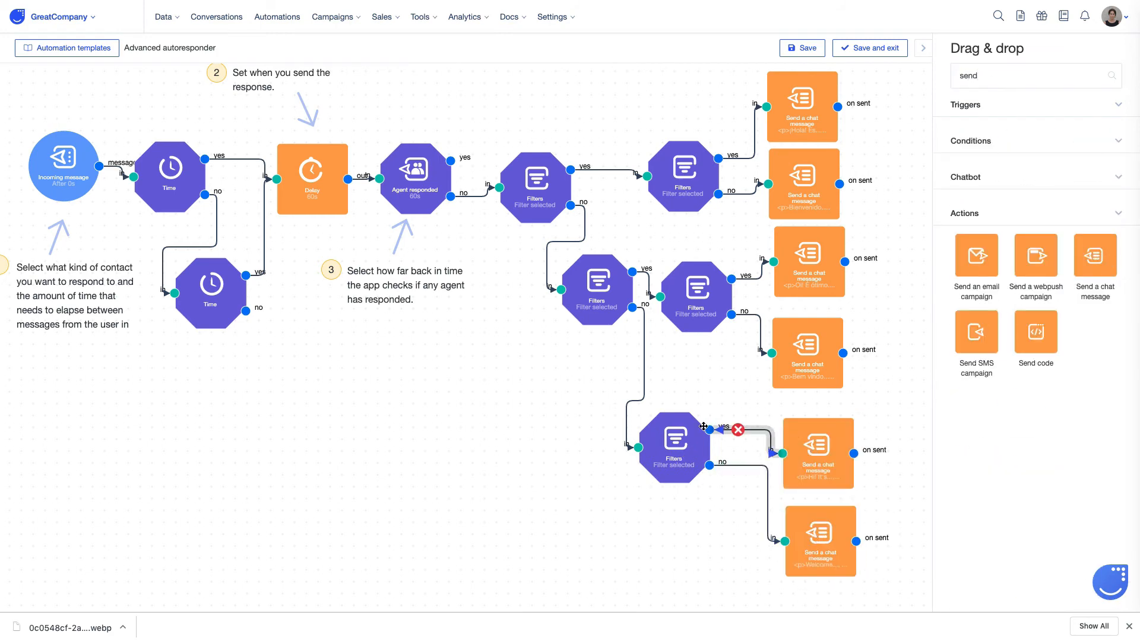
left_click_drag(709, 465, 771, 544)
mouse_move(668, 448)
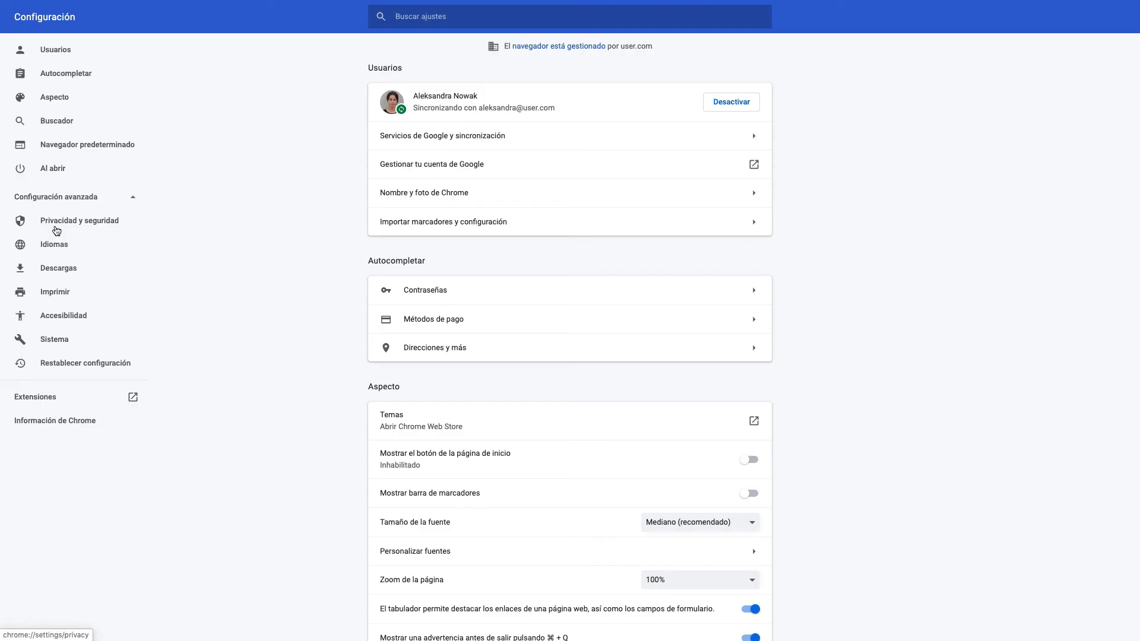
Show the language list in the Chrome settings, and send "Hola!" in the store's chat widget.
left_click(55, 245)
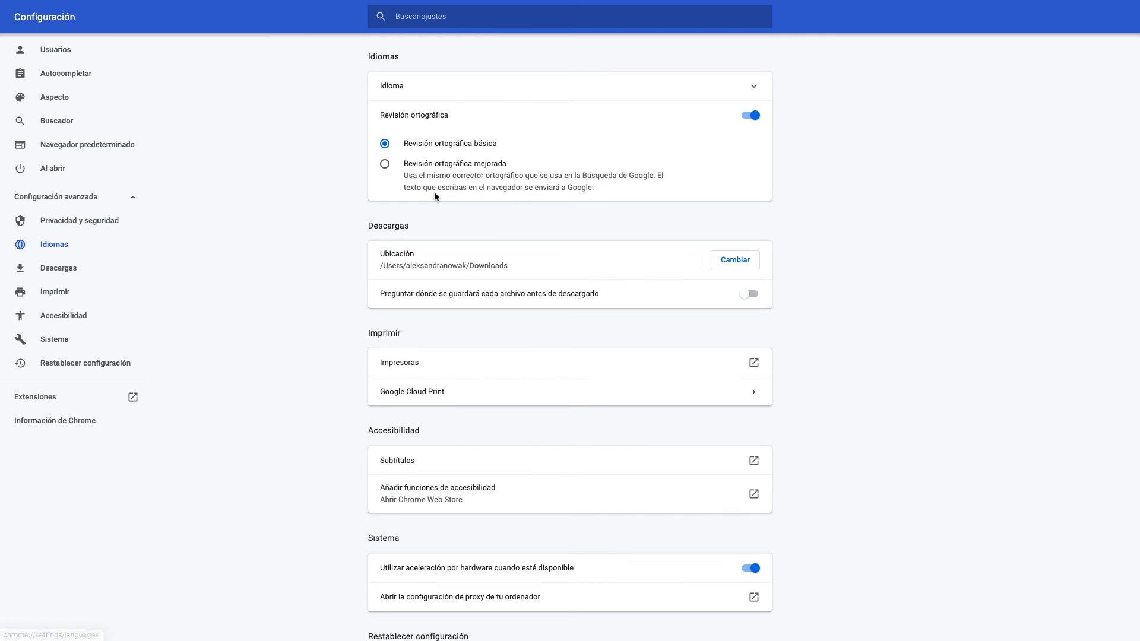
left_click(483, 90)
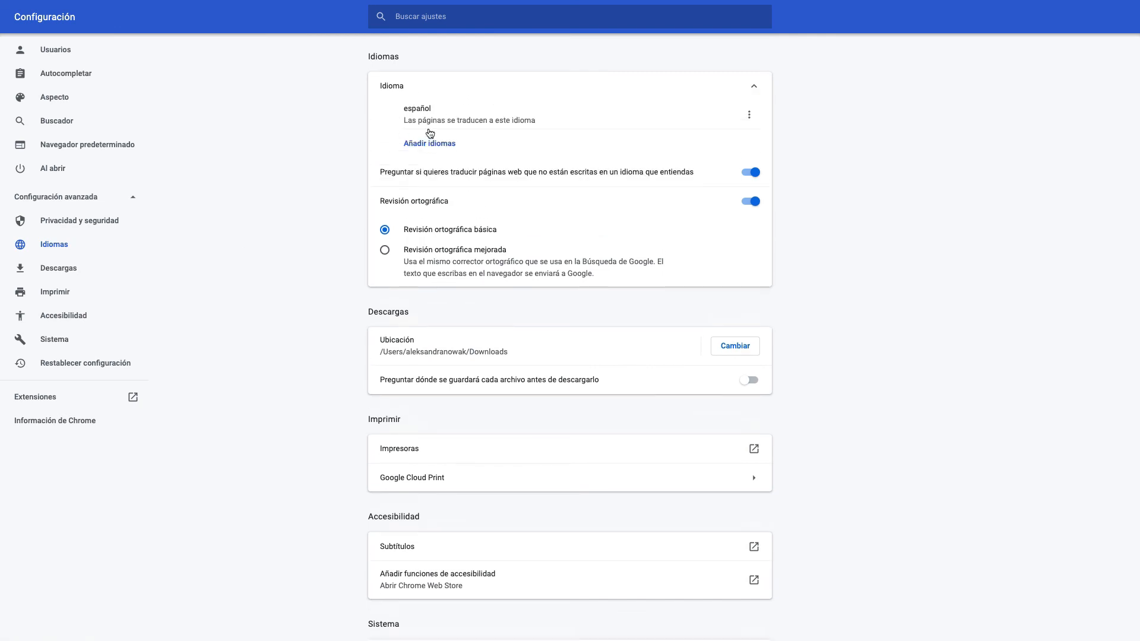
type("Ho")
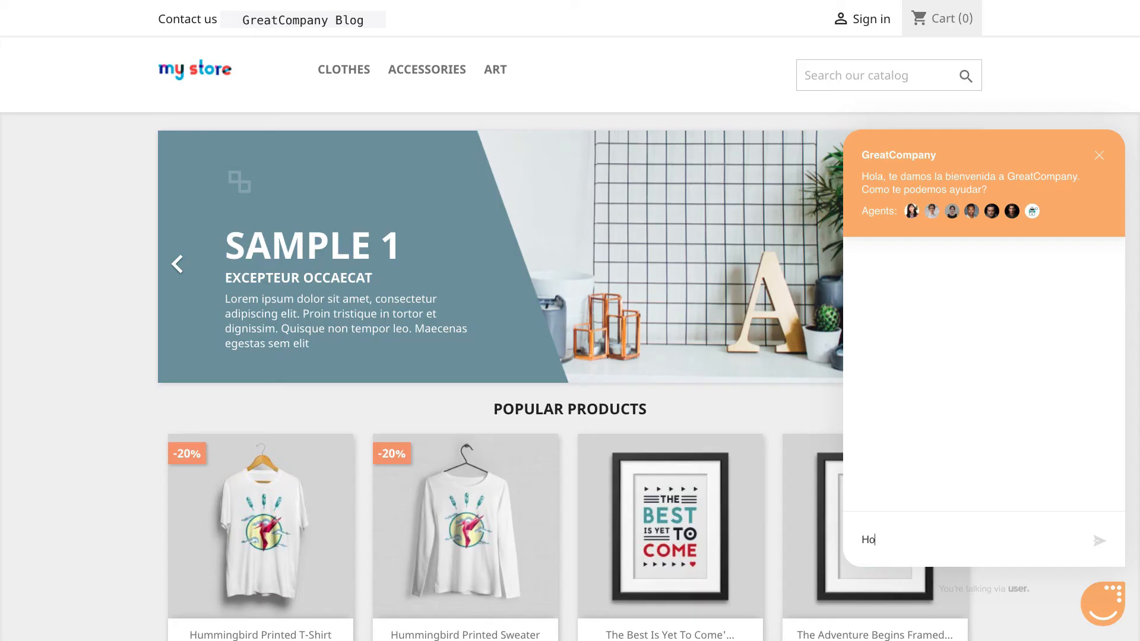
type("la!")
key("Return")
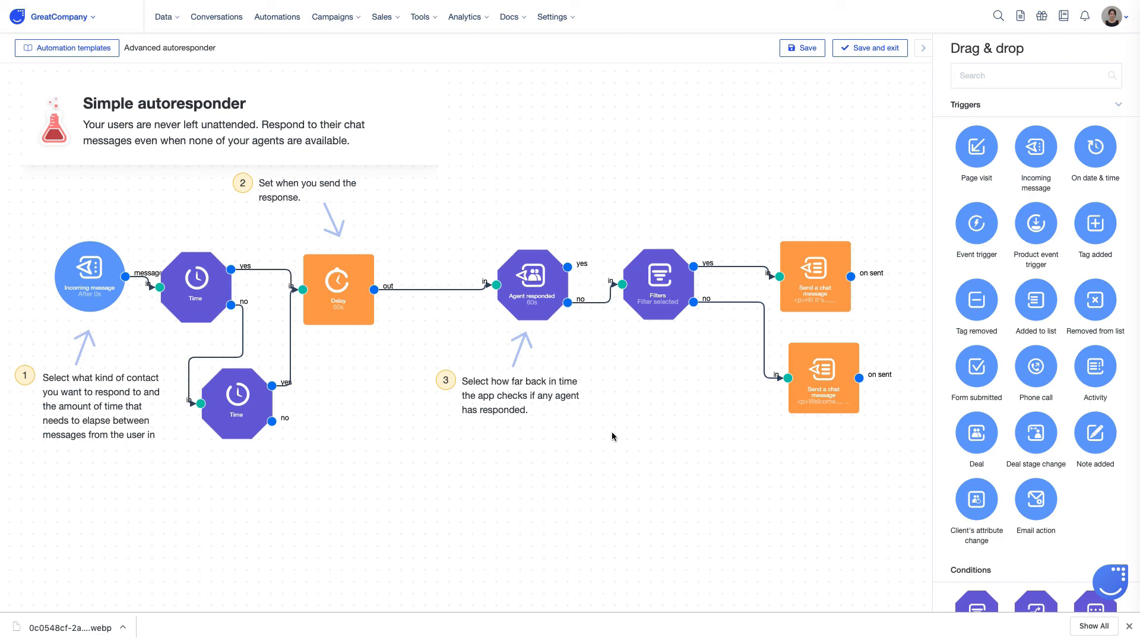
Insert a comma and the receiver first_name tag after "Welcome again" in the chat message on the email filter's no output.
double_click(824, 391)
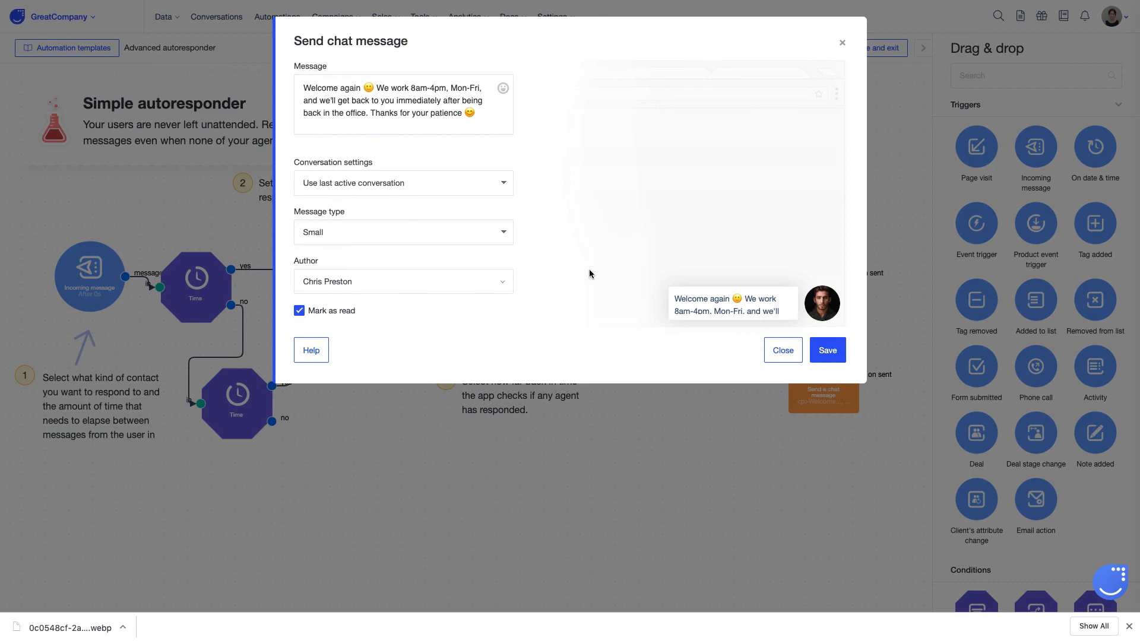
left_click(366, 93)
type(",")
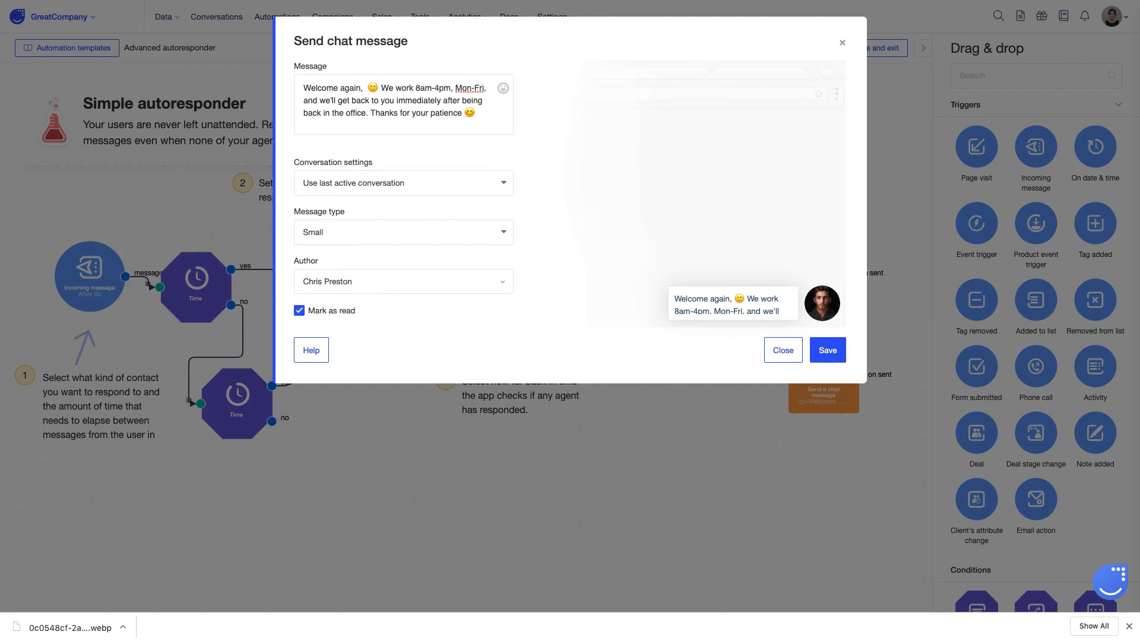
key("shift+Left")
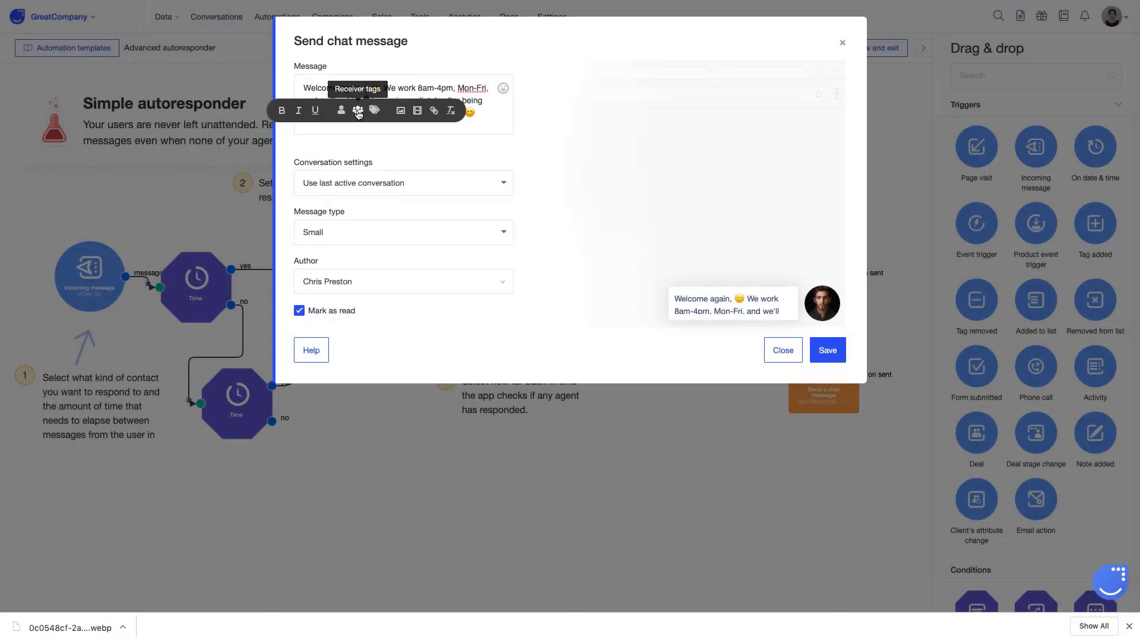
left_click(358, 111)
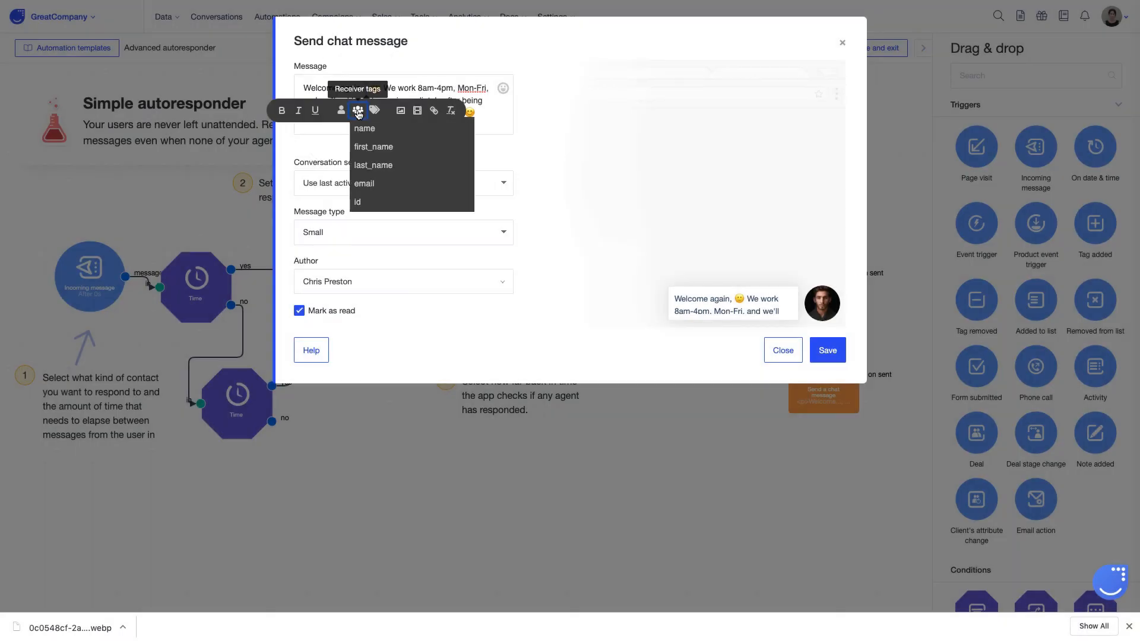
left_click(366, 148)
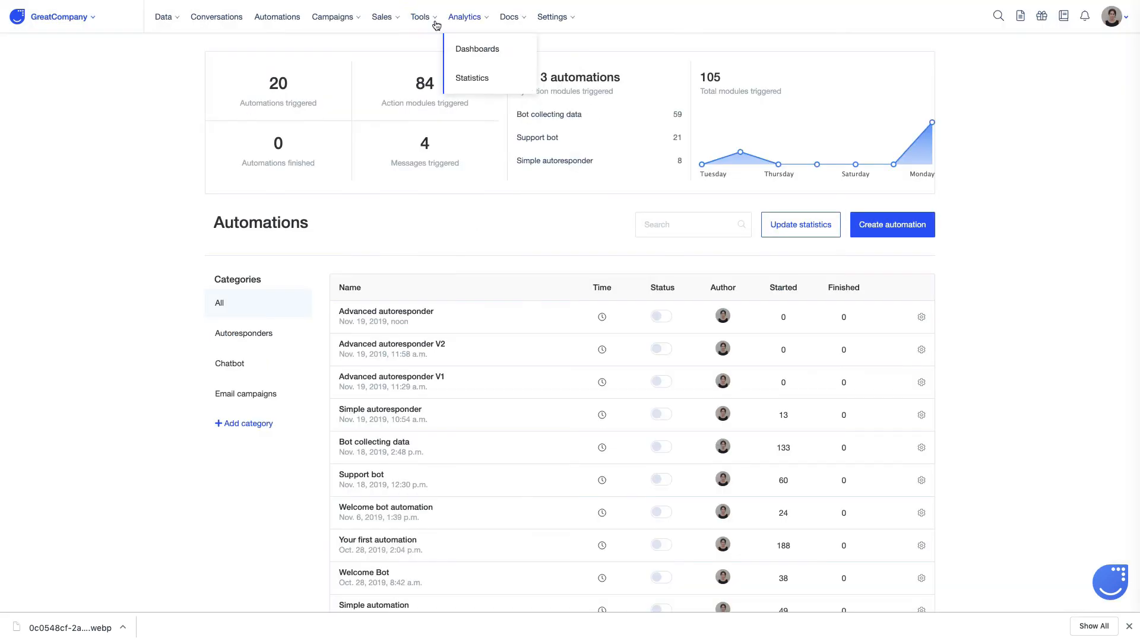
Save the edited chat message module, and save and exit the Advanced autoresponder automation.
mouse_move(422, 17)
left_click(437, 295)
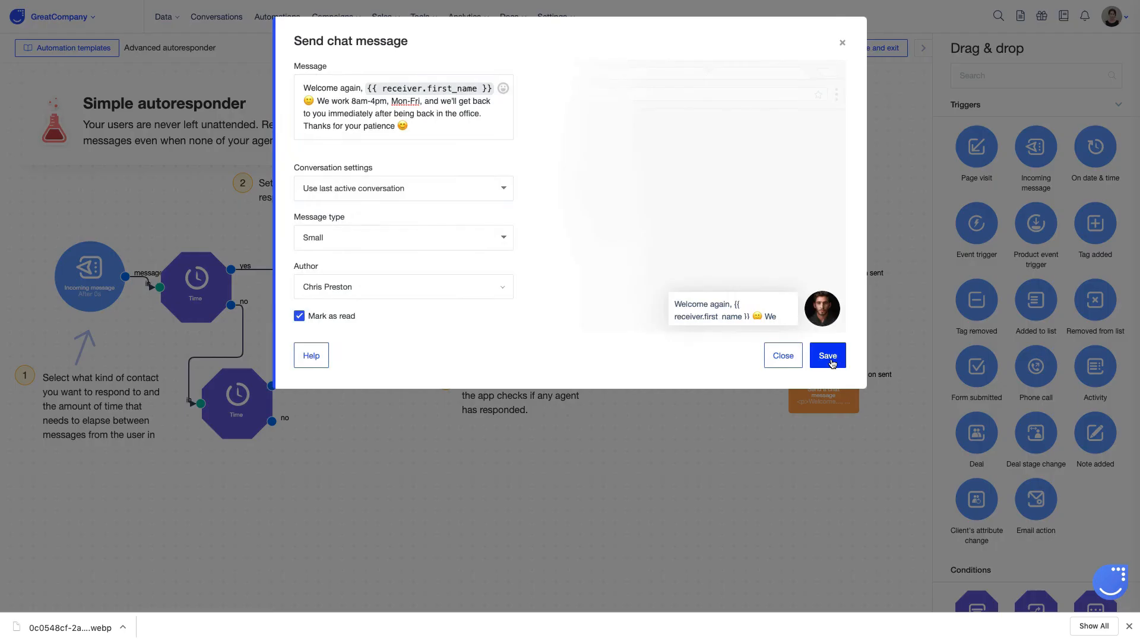
left_click(831, 360)
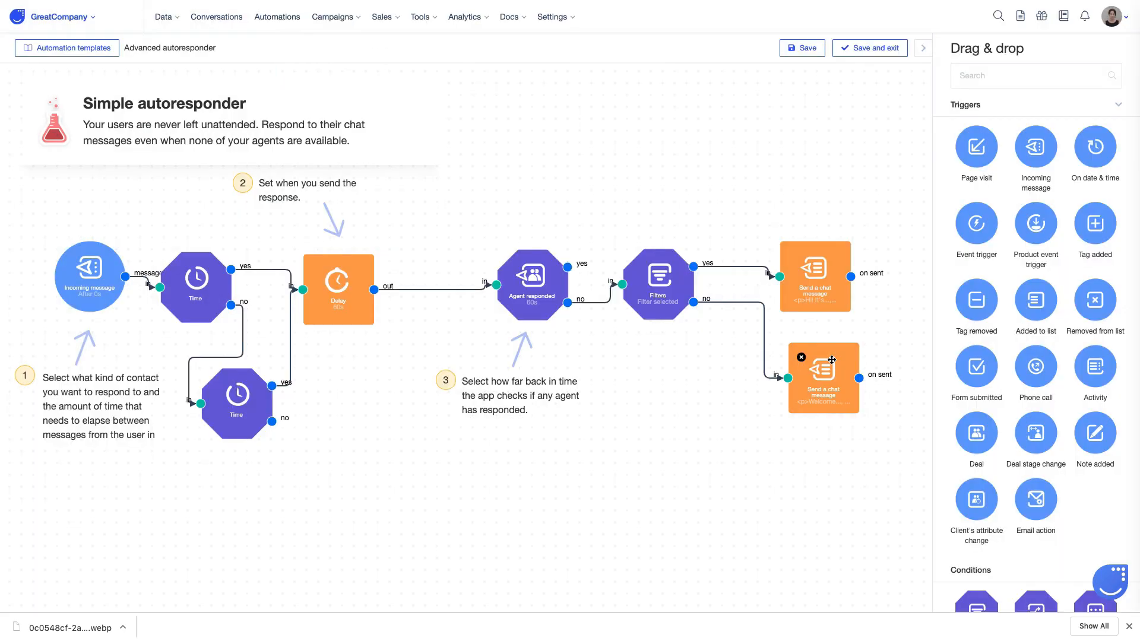
left_click(874, 52)
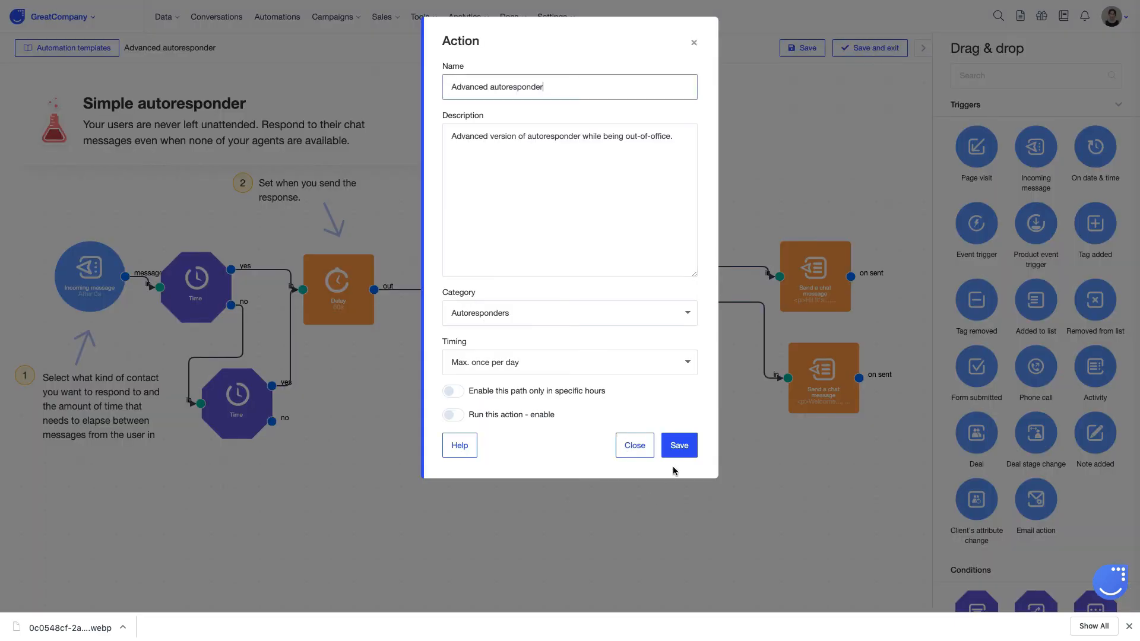
left_click(682, 447)
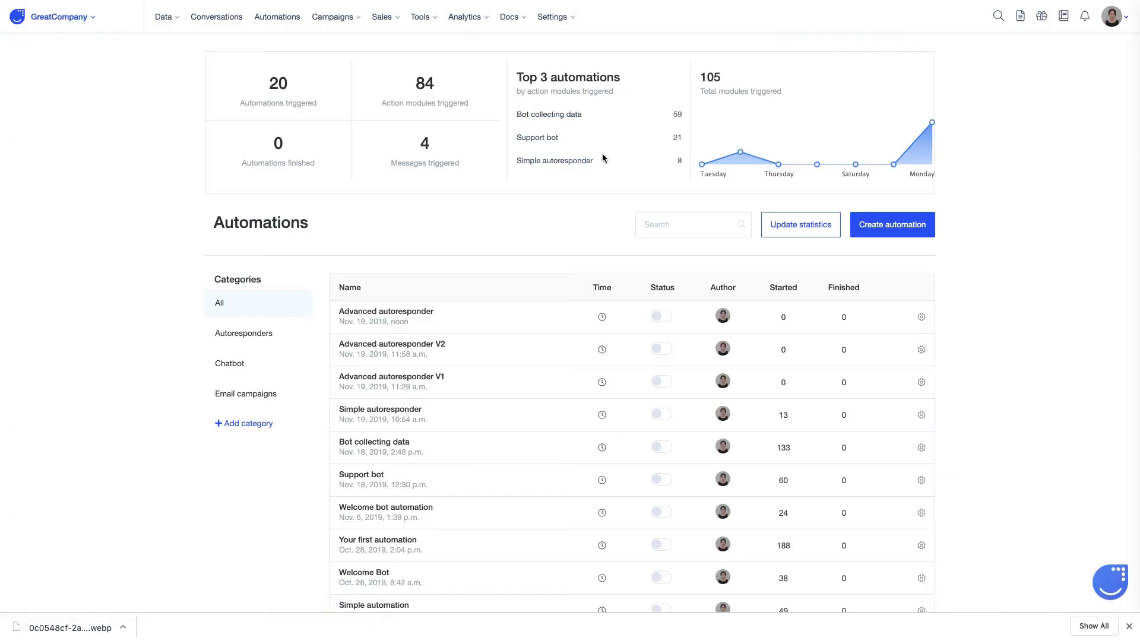
Send "Hello guys, can anyone jump on a quick call now?" in the store chat and highlight the customer's name in the reply.
type("Hello guys, ")
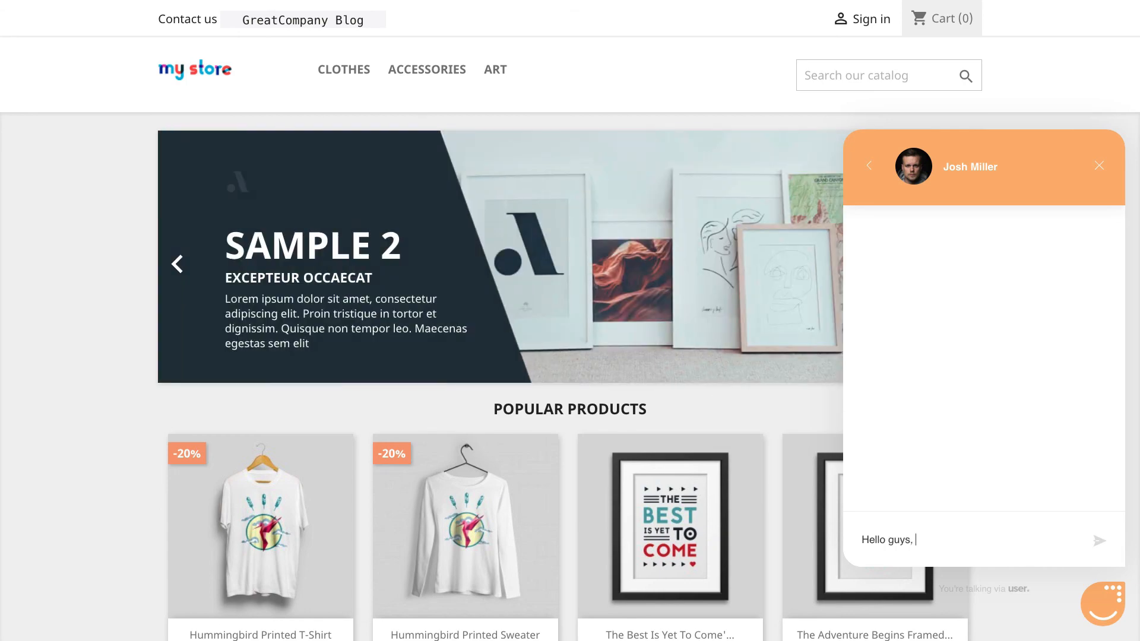
type("can anyone jump on a ")
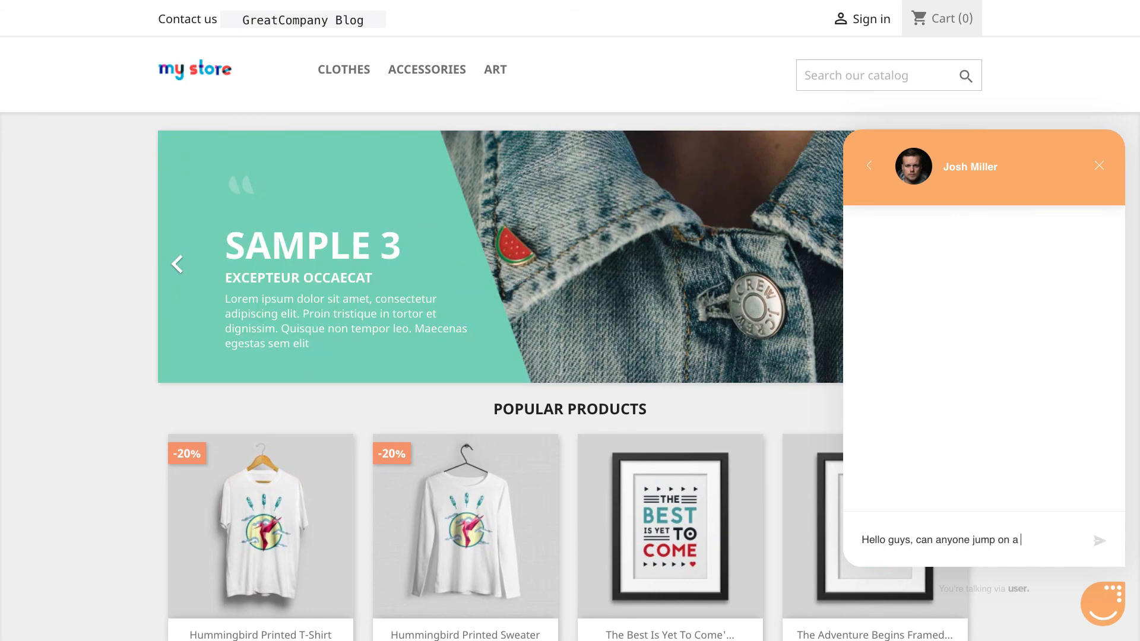
type("quick call now?")
key("Return")
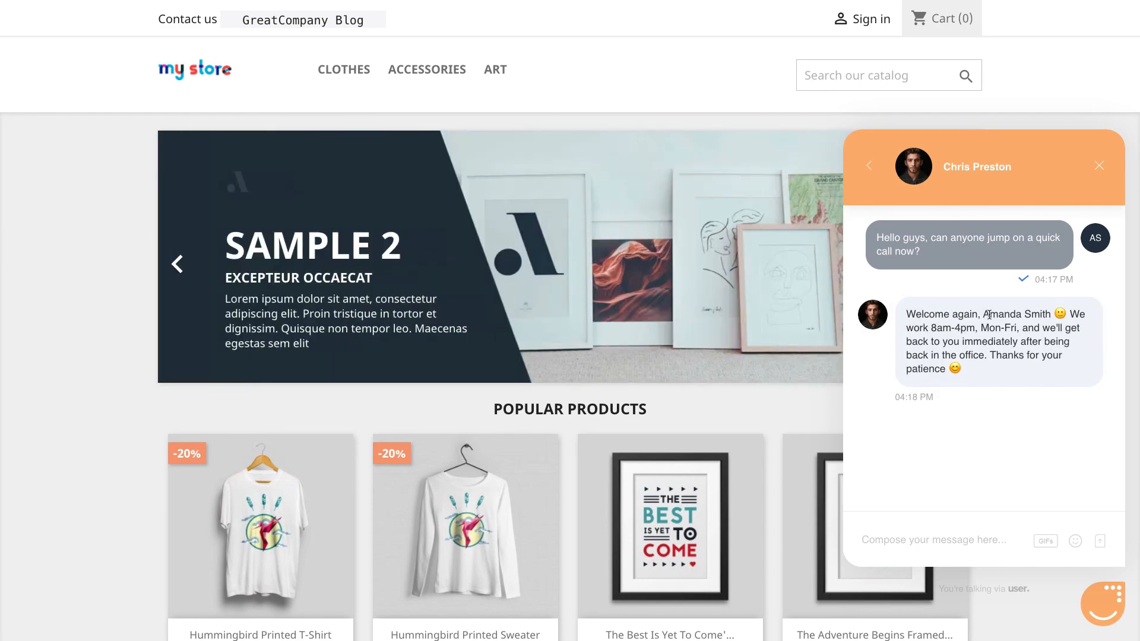
left_click_drag(984, 315, 1051, 315)
left_click(907, 318)
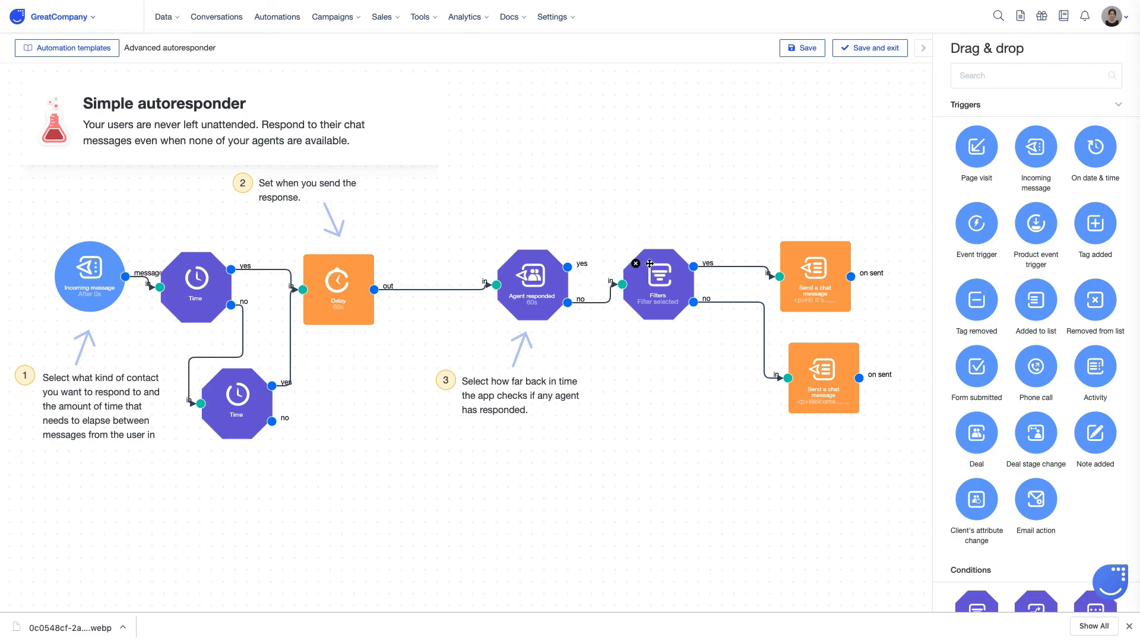
Replace the Email filter in the Filters condition with the custom attribute VIP_client set to exactly True.
left_click(656, 280)
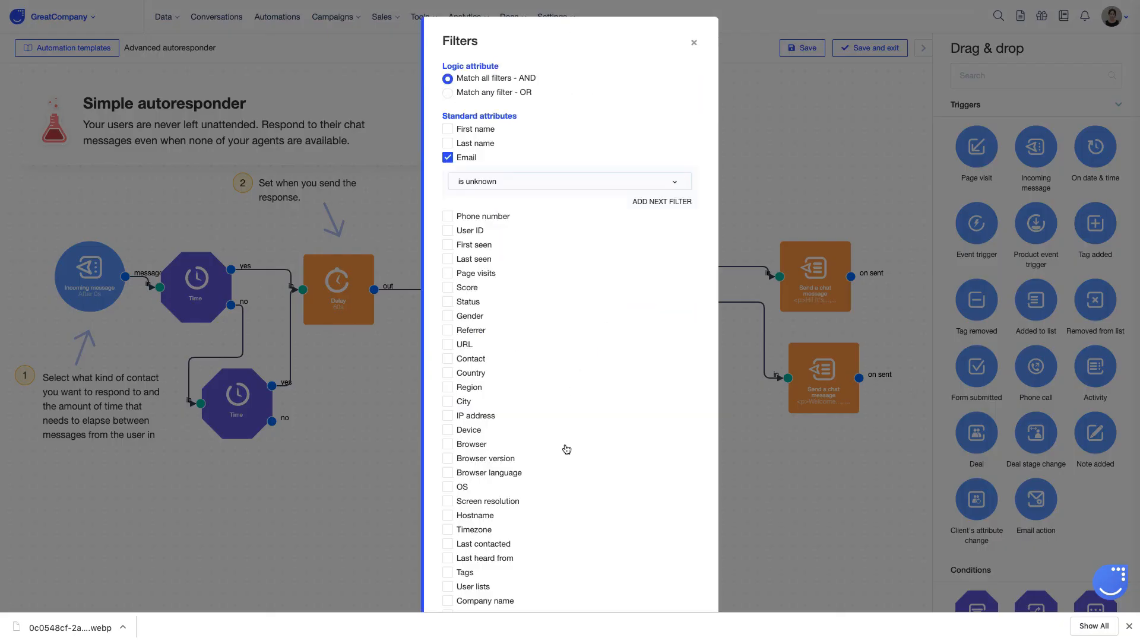
left_click(447, 157)
scroll(553, 398, "down", 1)
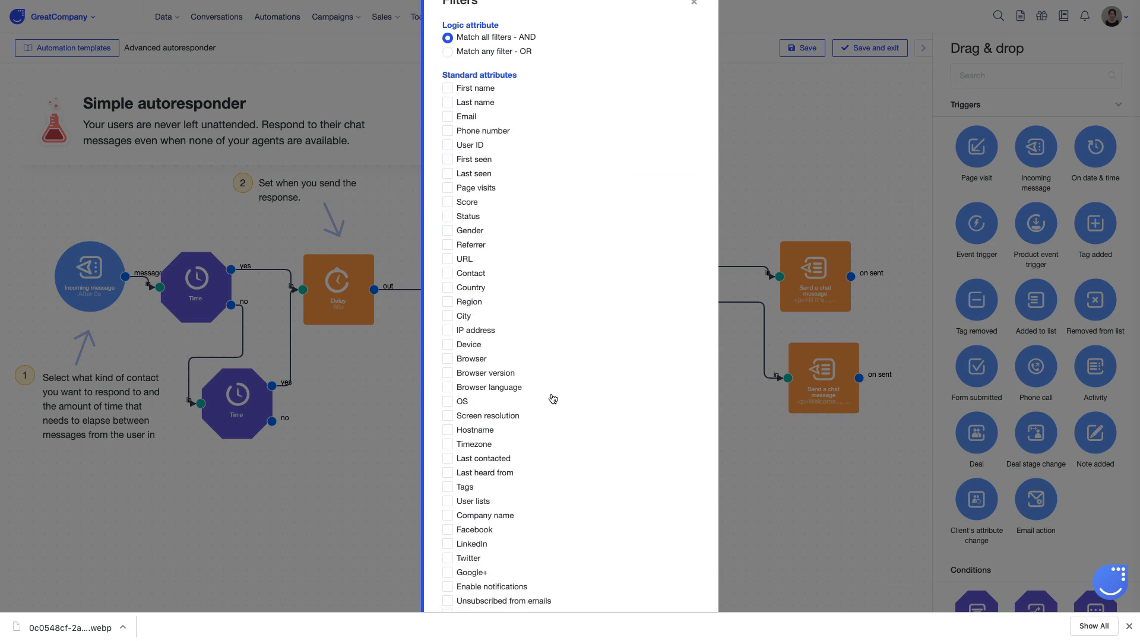
scroll(553, 398, "down", 10)
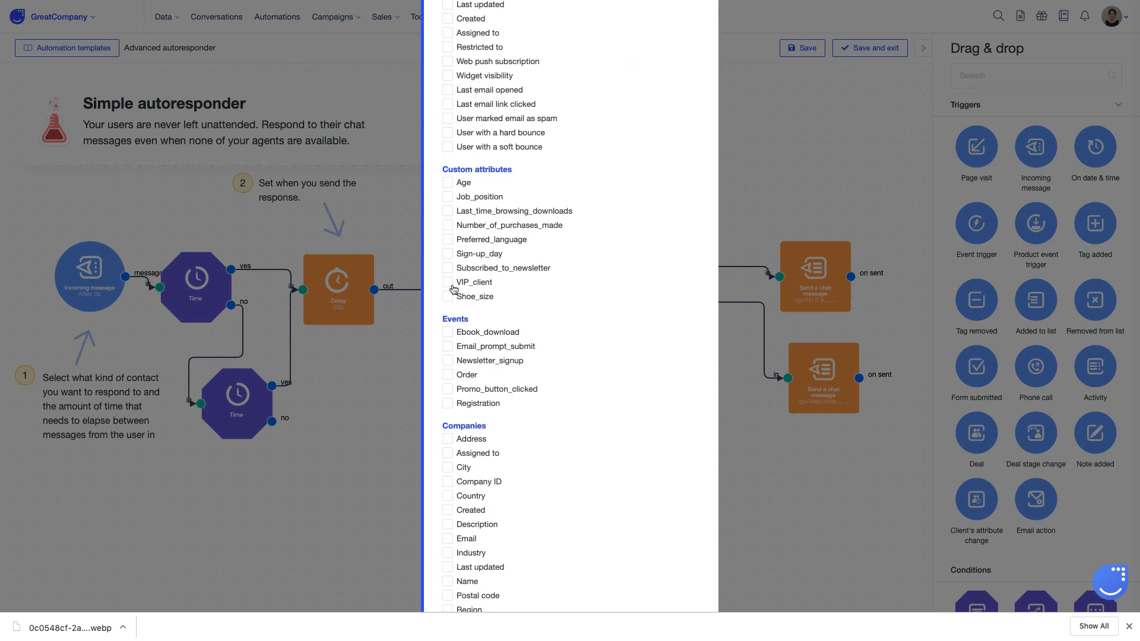
left_click(451, 288)
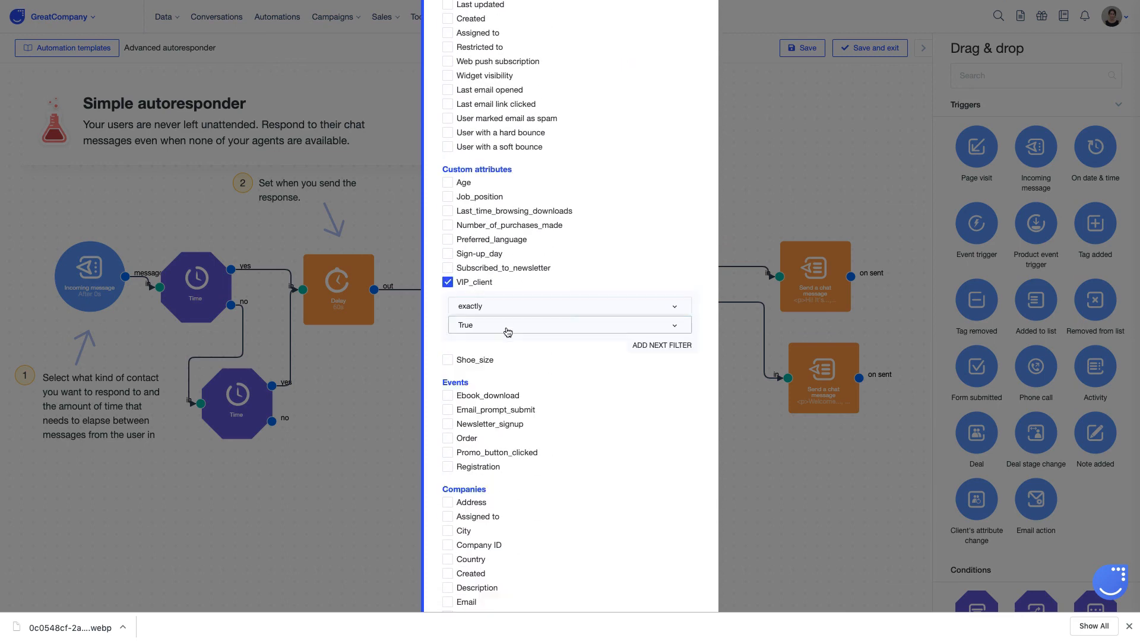
left_click(508, 331)
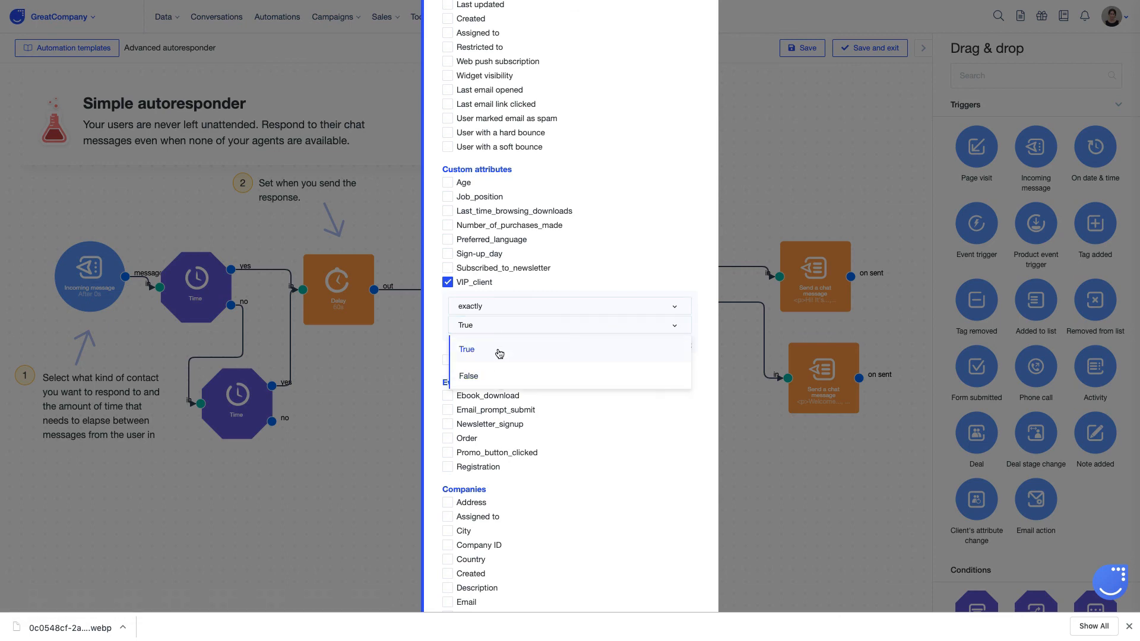
left_click(499, 353)
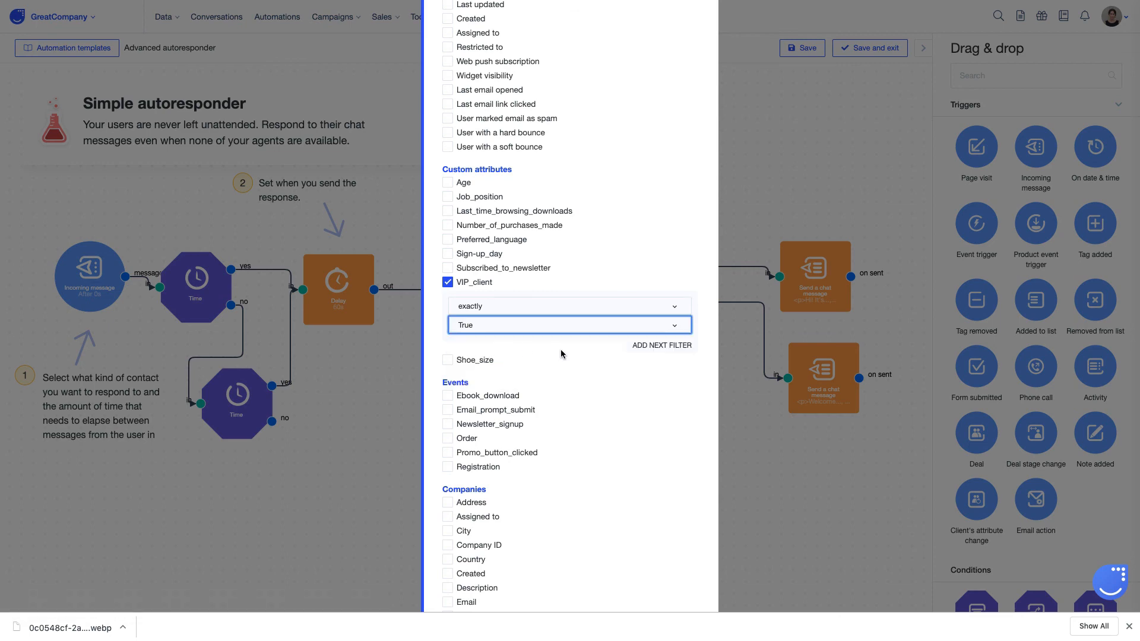